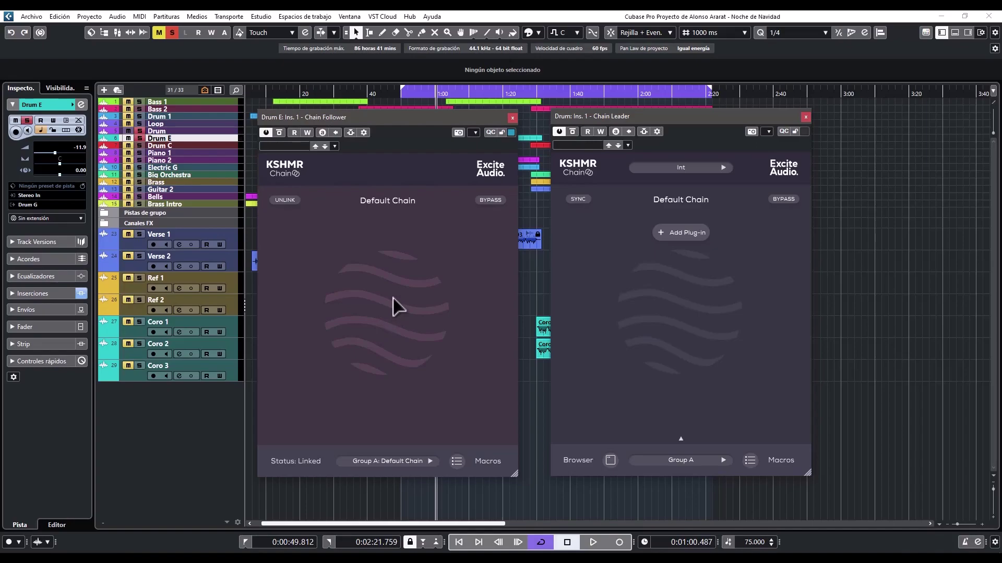
pyautogui.click(844, 424)
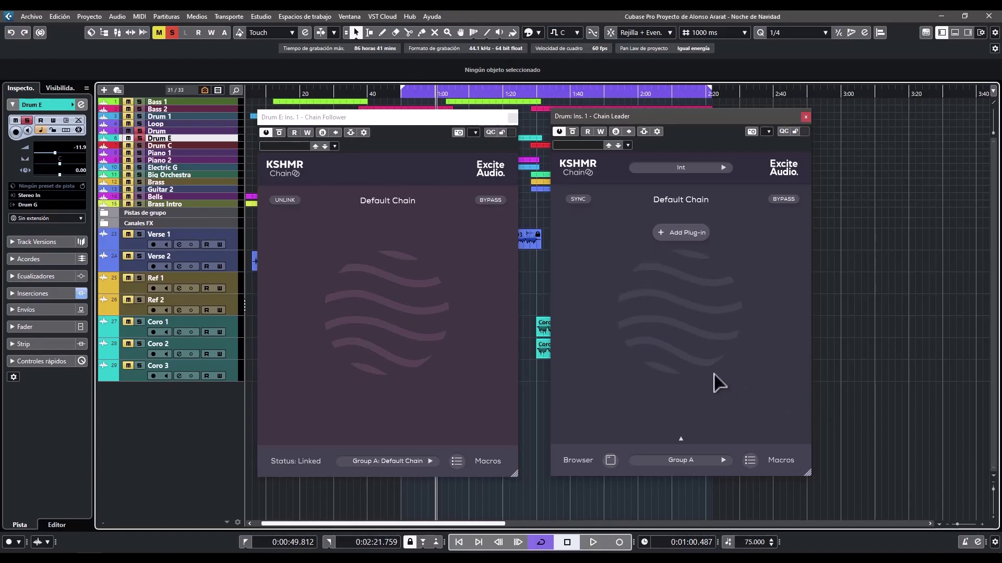
pyautogui.click(488, 297)
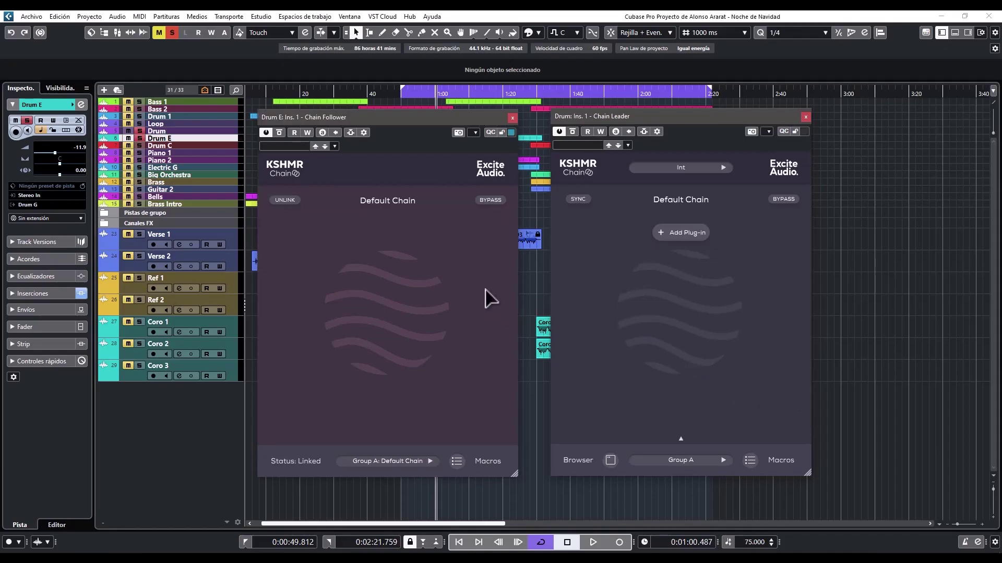
pyautogui.click(751, 282)
pyautogui.moveTo(685, 201)
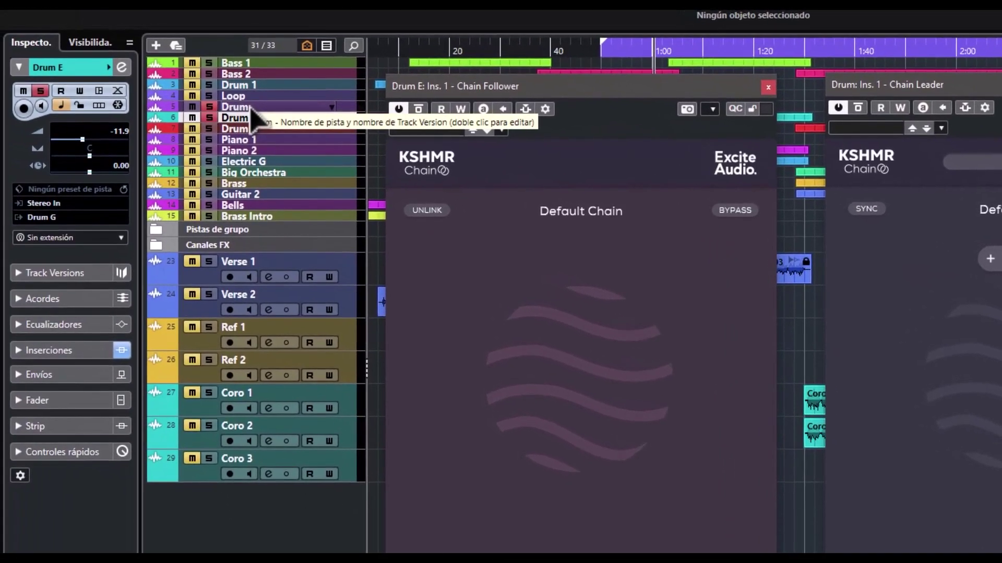
# - Go through the Loop, Drum, Drum E and Drum C tracks and nudge the Chain Leader window slightly upward
pyautogui.press('Up')
pyautogui.press('Up')
pyautogui.press('Down')
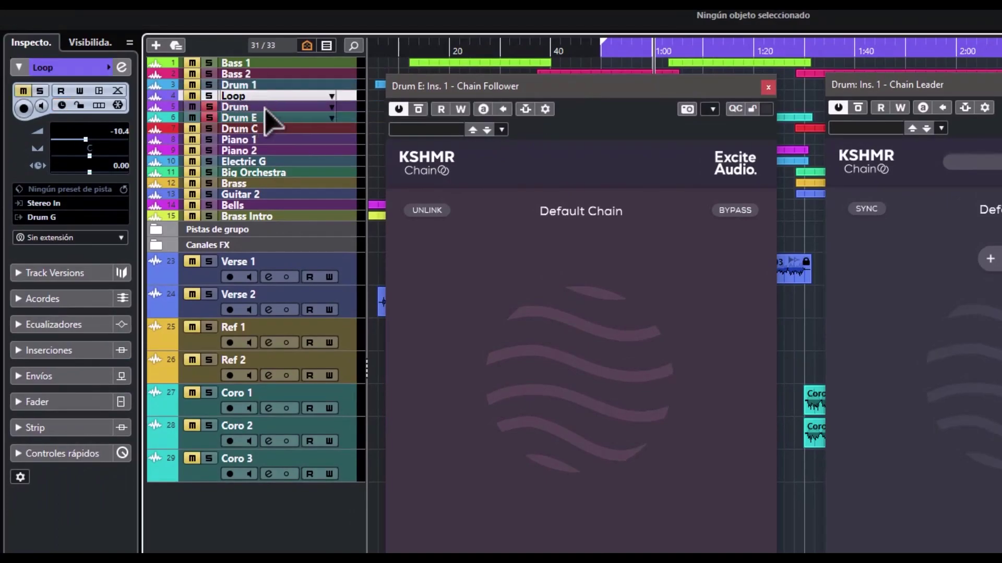
pyautogui.press('Down')
pyautogui.press('Down')
pyautogui.click(265, 128)
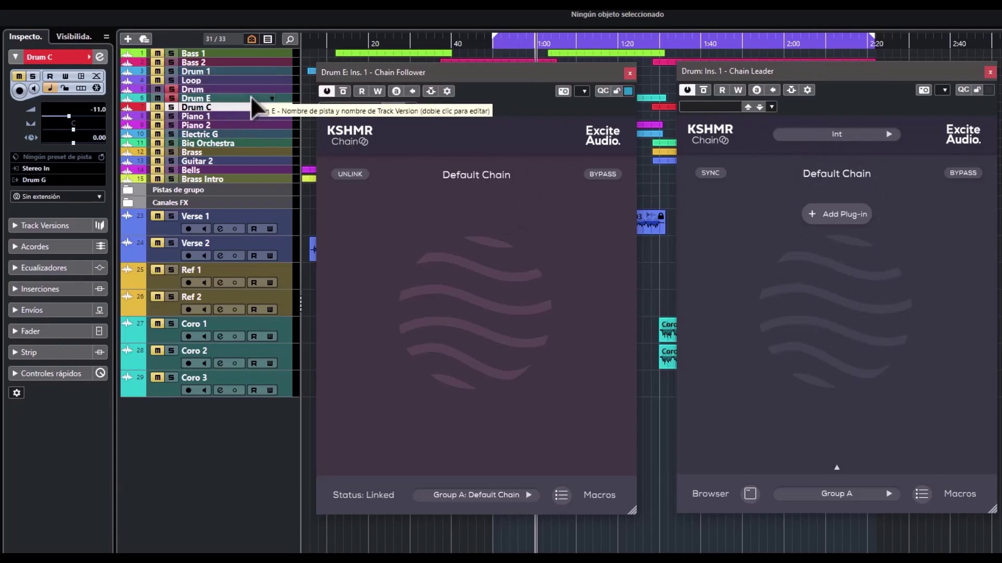
pyautogui.moveTo(771, 77); pyautogui.dragTo(770, 71)
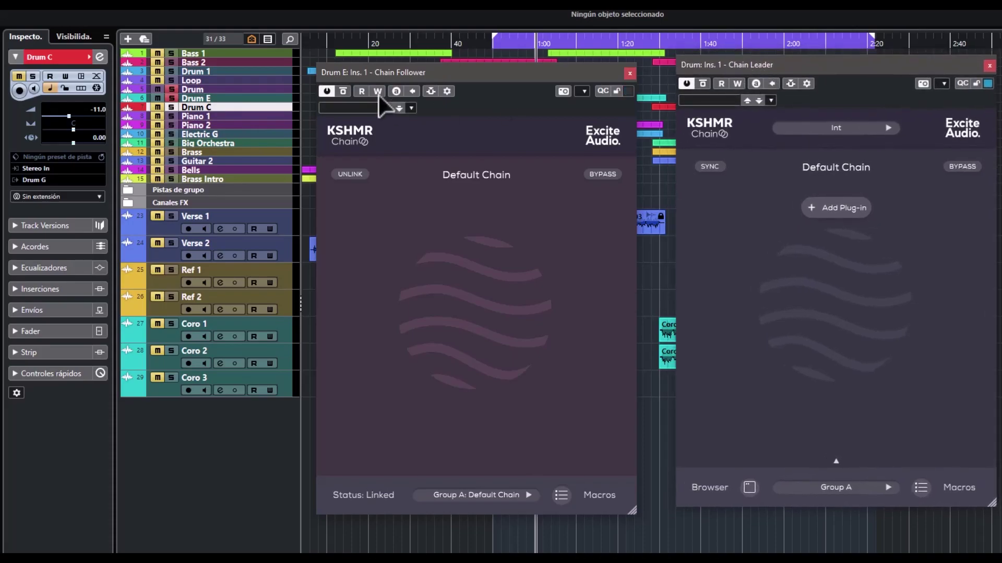
# - Examine the insert slots of the Drum, Drum E, Drum C and Loop tracks
pyautogui.click(210, 89)
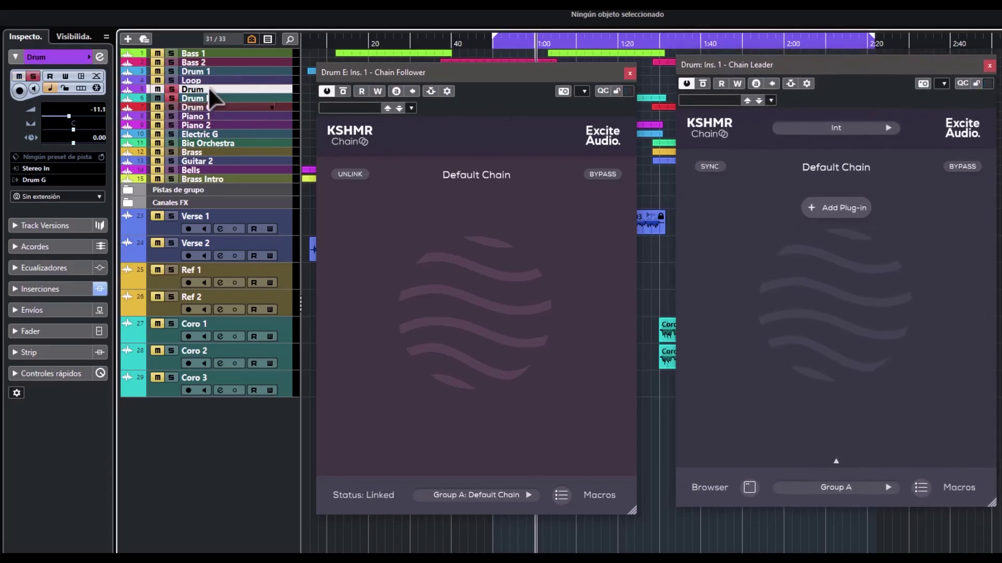
pyautogui.click(67, 290)
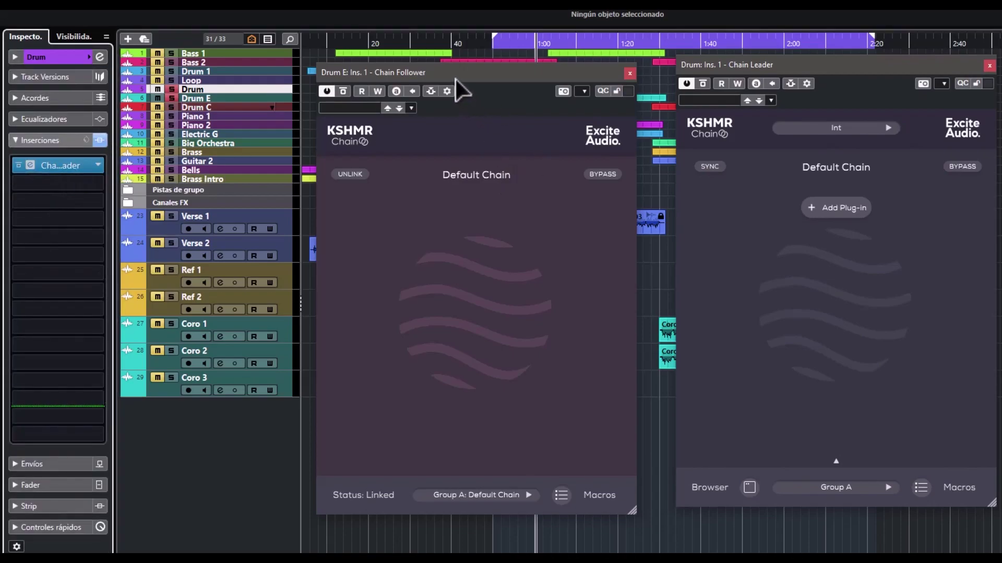
pyautogui.click(203, 98)
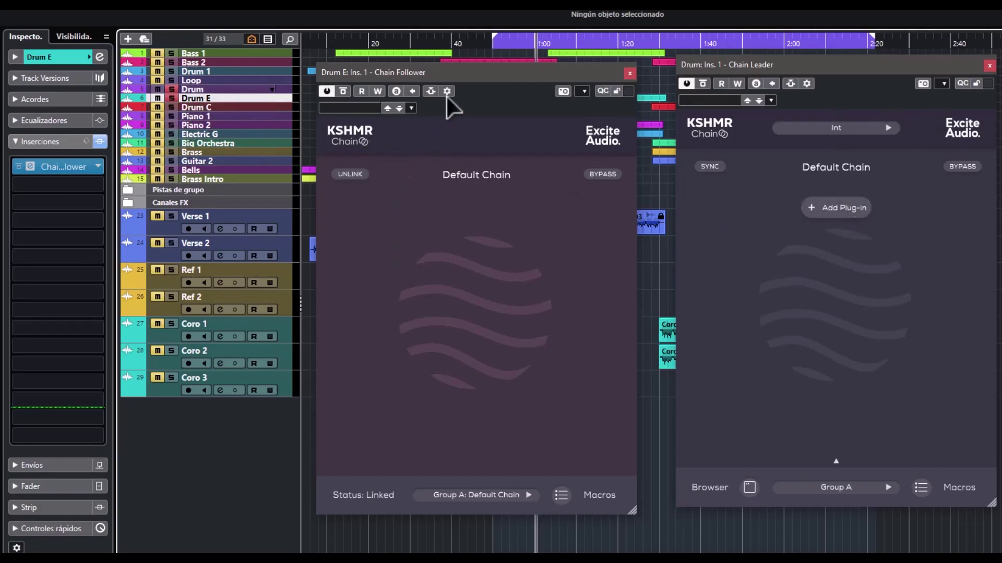
pyautogui.click(201, 116)
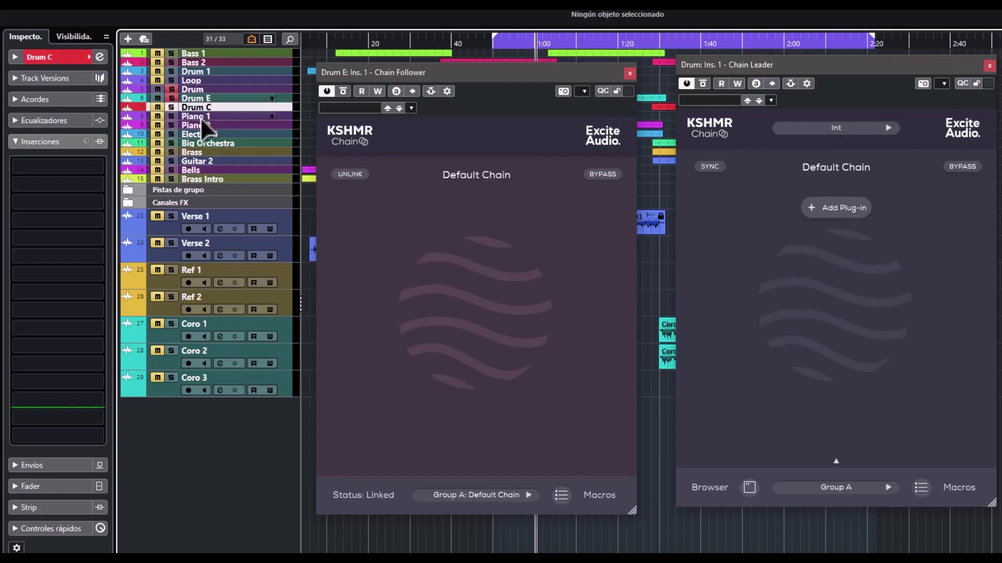
pyautogui.click(202, 81)
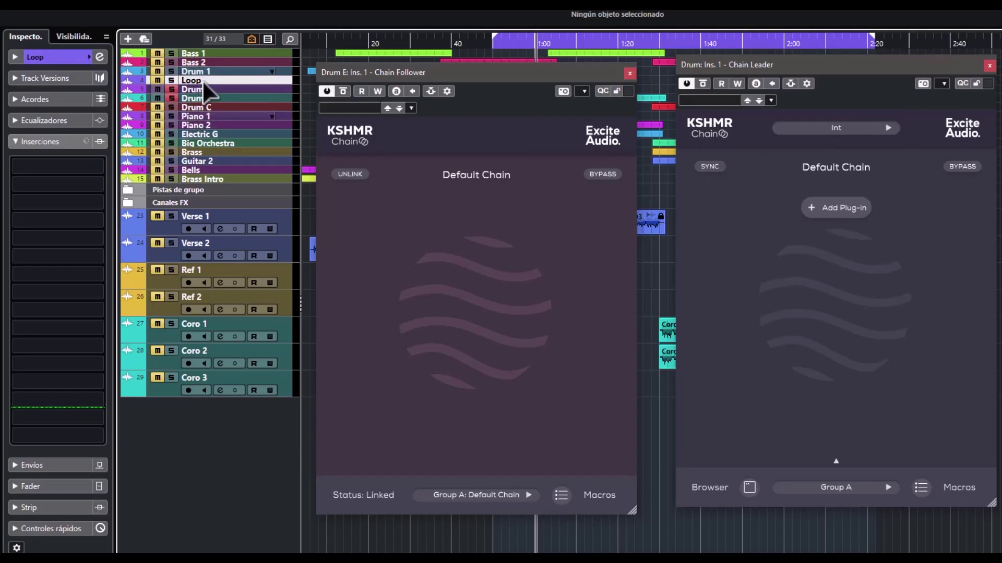
pyautogui.click(206, 108)
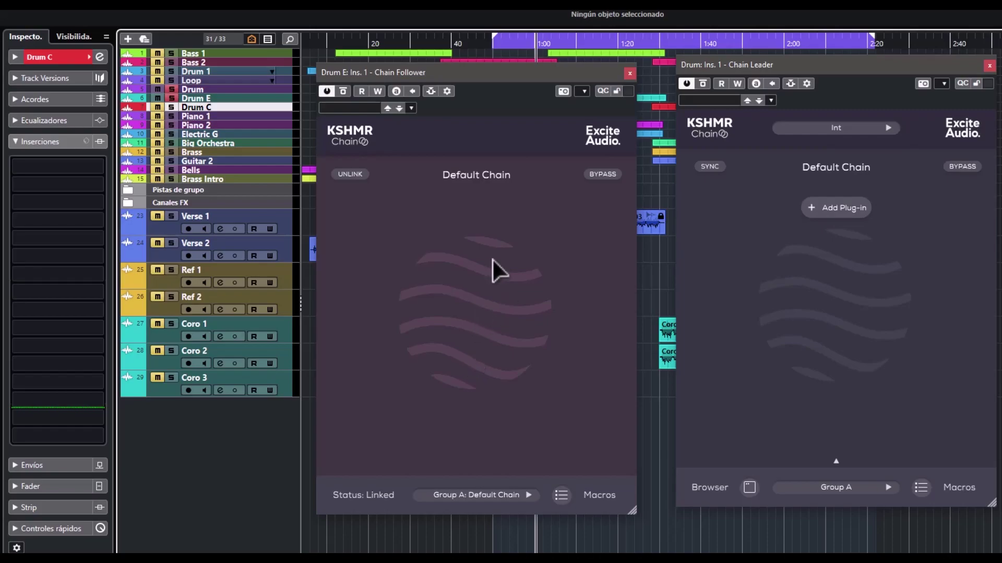
# - Load the Int preset in the Chain Leader on the Drum track and sync its chain
pyautogui.click(834, 126)
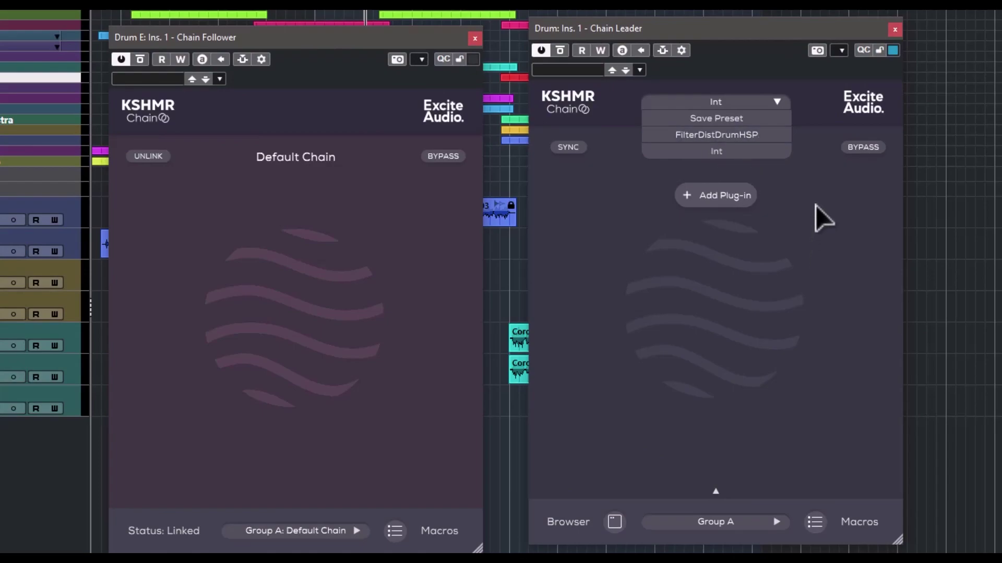
pyautogui.click(715, 153)
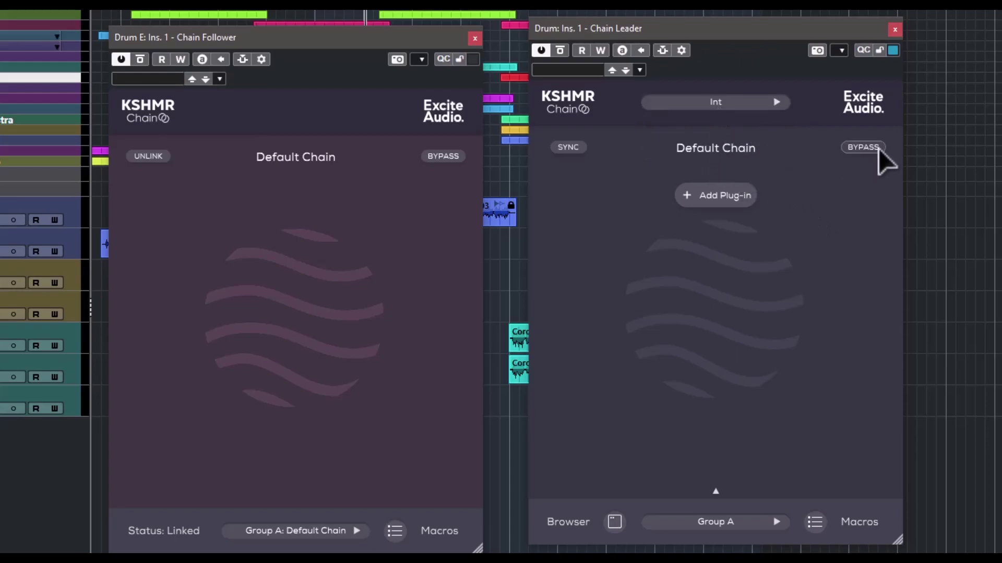
pyautogui.click(567, 150)
# - Look through the Chain Leader's plug-in browser categories Modulation, Pitch, Reverb, Sidechain and Special FX, and close the browser
pyautogui.click(701, 201)
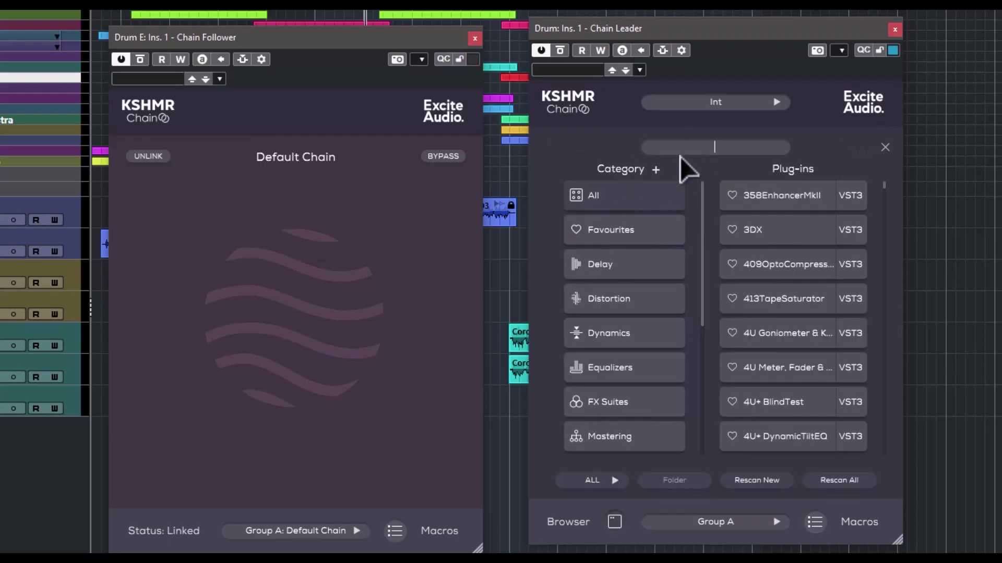
pyautogui.scroll(-4, 621, 213)
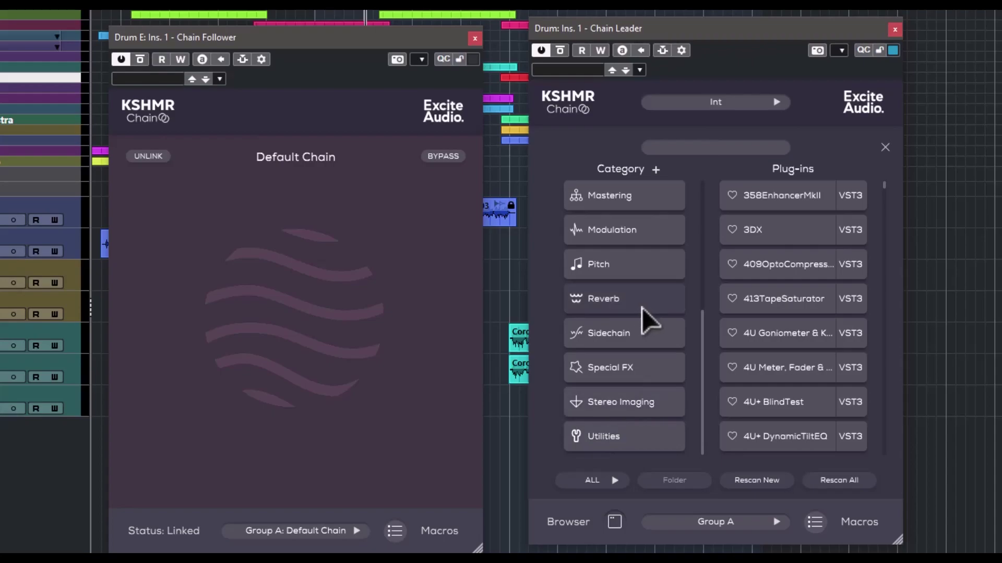
pyautogui.click(632, 238)
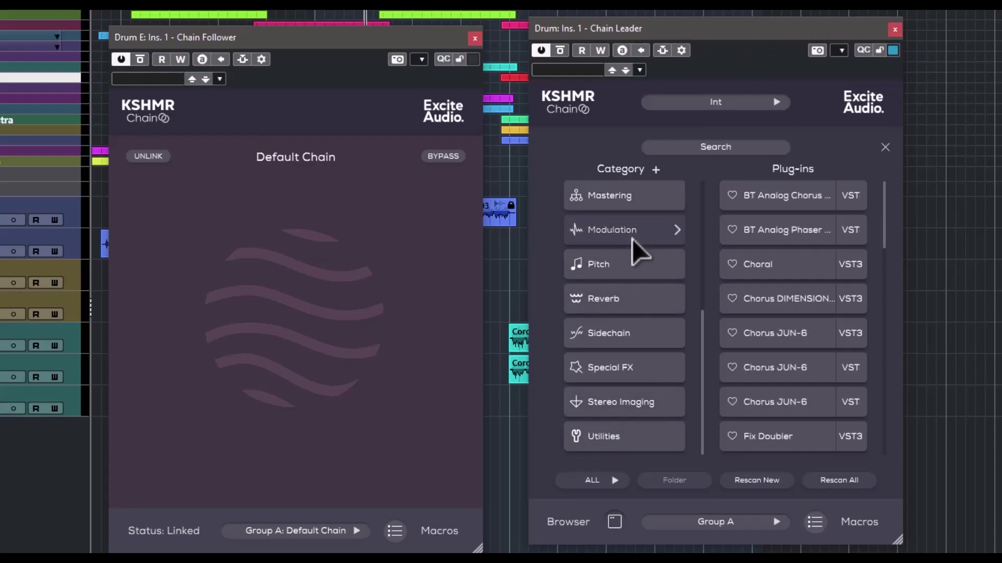
pyautogui.scroll(-5, 783, 261)
pyautogui.scroll(-3, 780, 321)
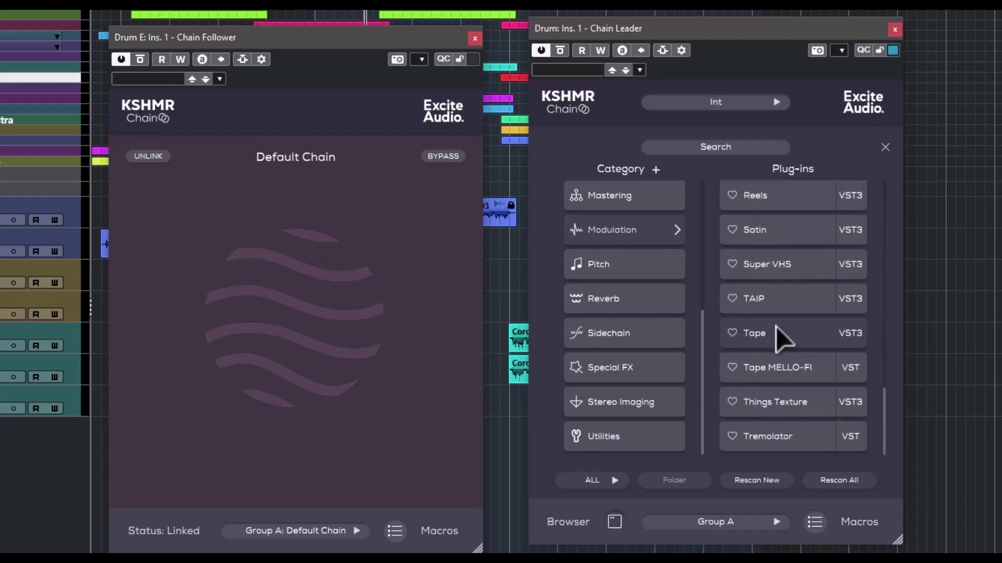
pyautogui.click(621, 274)
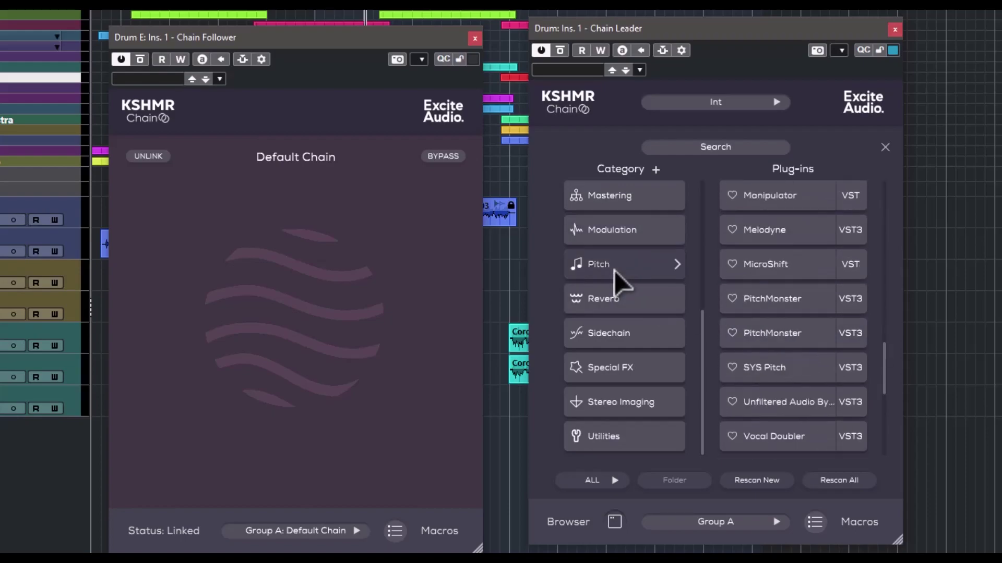
pyautogui.click(644, 311)
pyautogui.click(644, 342)
pyautogui.click(647, 371)
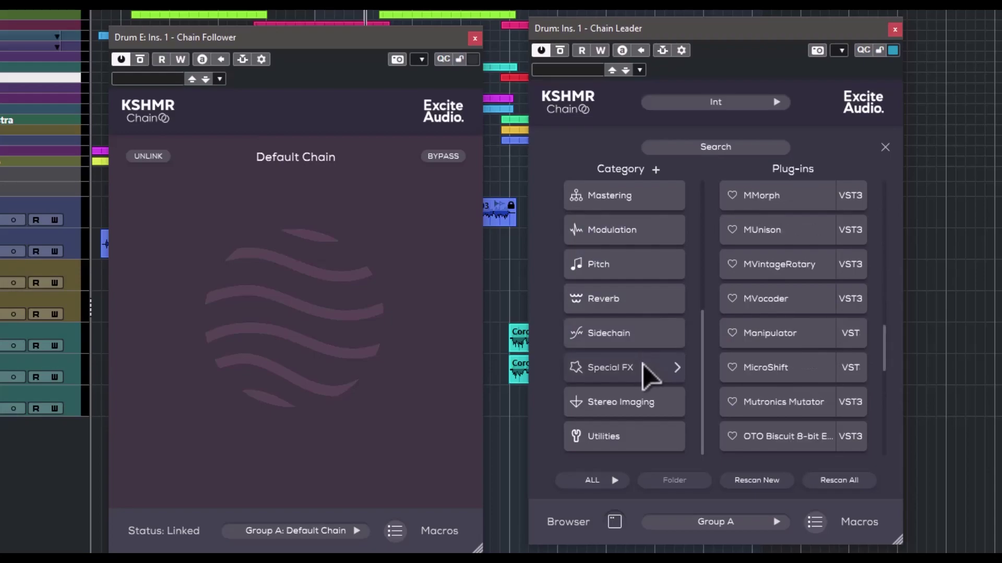
pyautogui.scroll(-5, 762, 360)
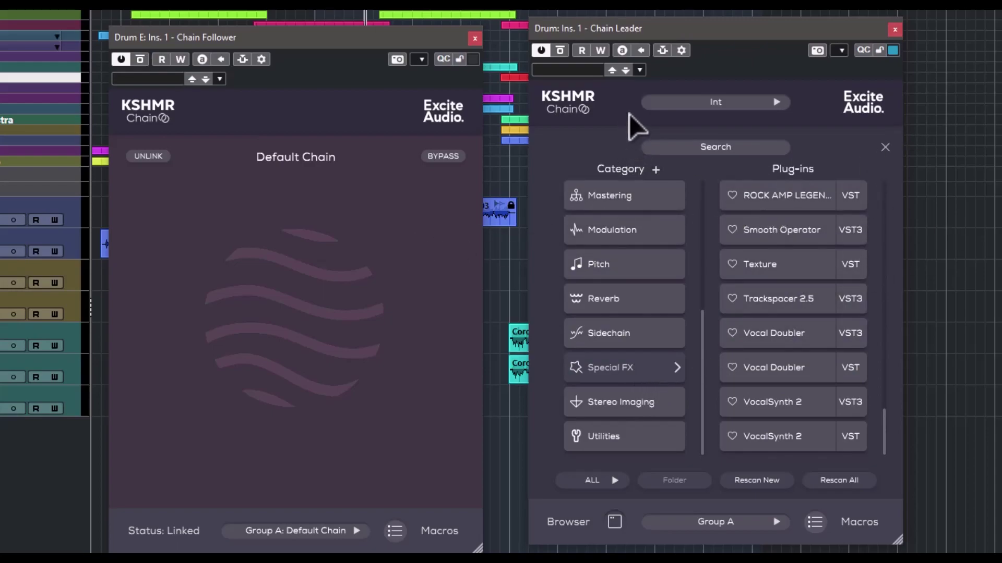
pyautogui.click(885, 147)
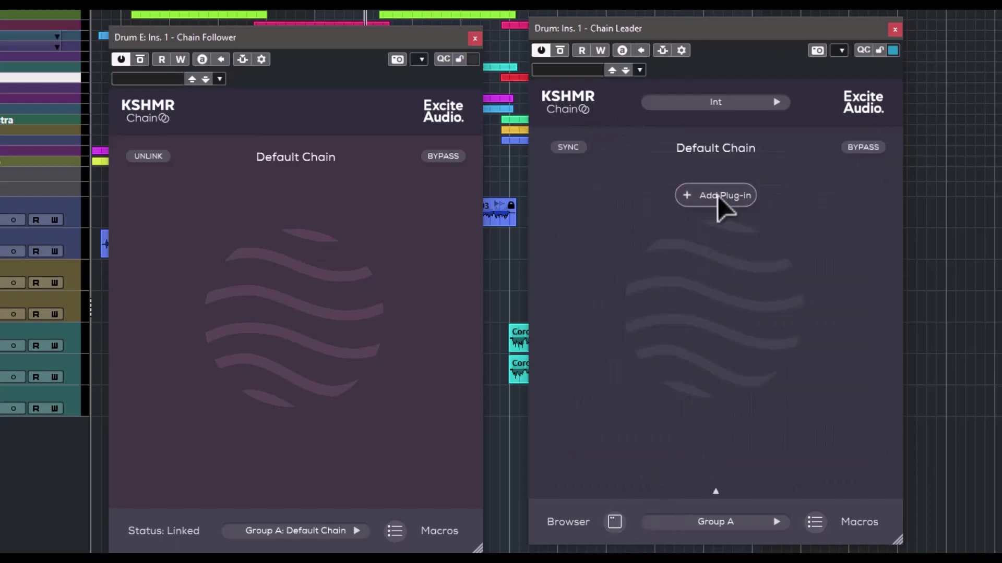
# - Reopen the Chain Leader's plug-in browser and check the plug-in format filter options
pyautogui.click(615, 522)
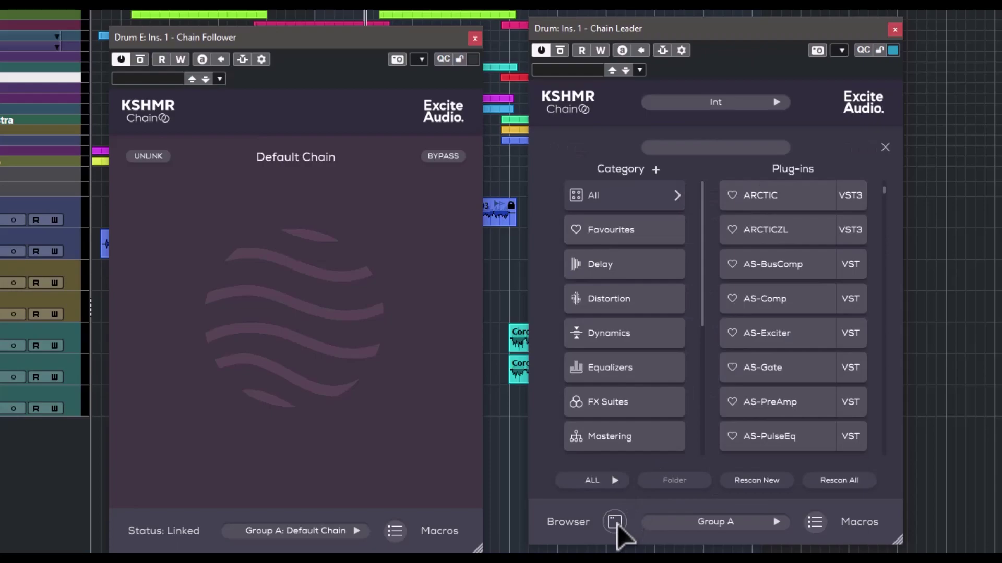
pyautogui.click(612, 481)
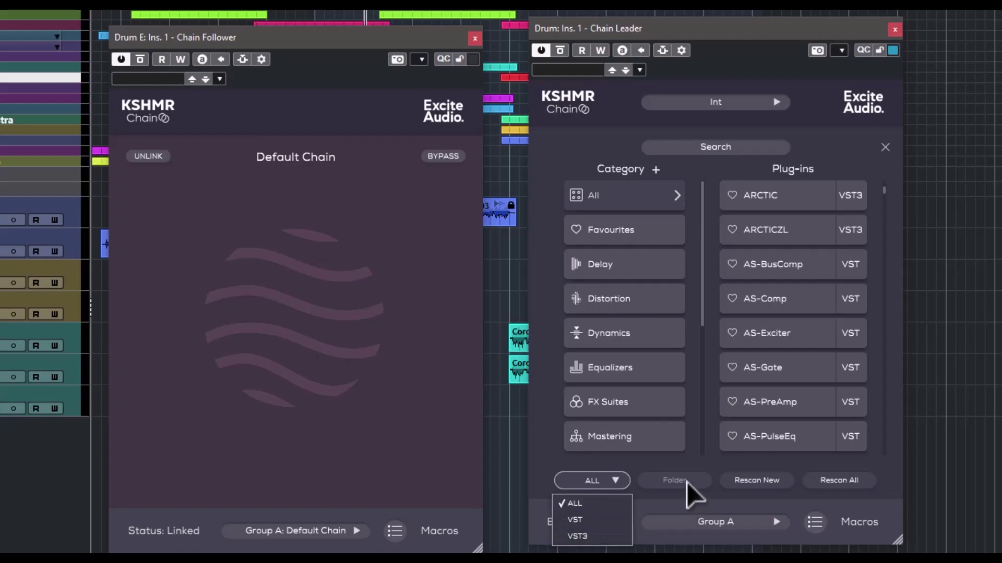
pyautogui.click(671, 482)
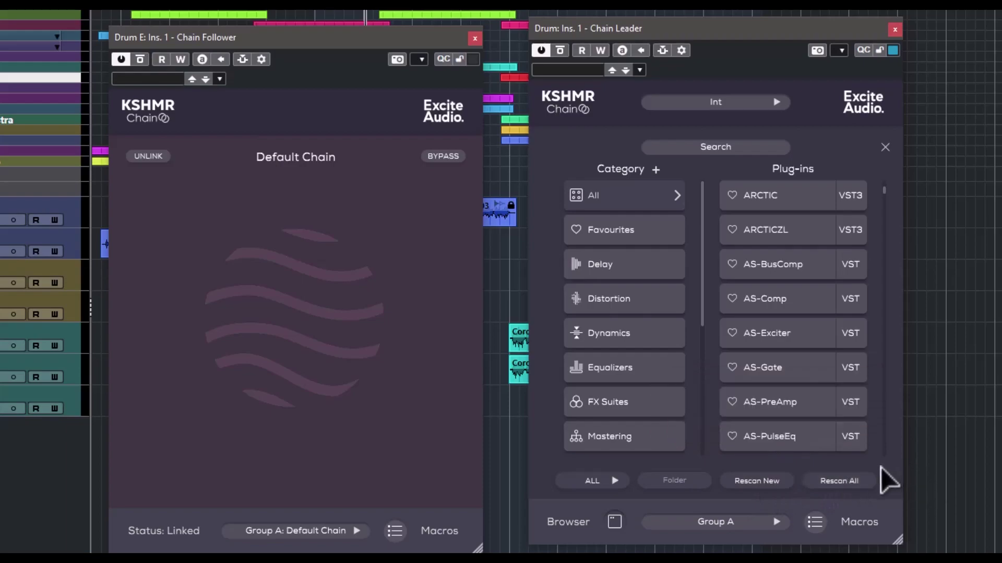
# - Review the Chain Leader's group choices, try linking the Chain Follower to Group B, and relink it to Group A: Default Chain
pyautogui.click(770, 523)
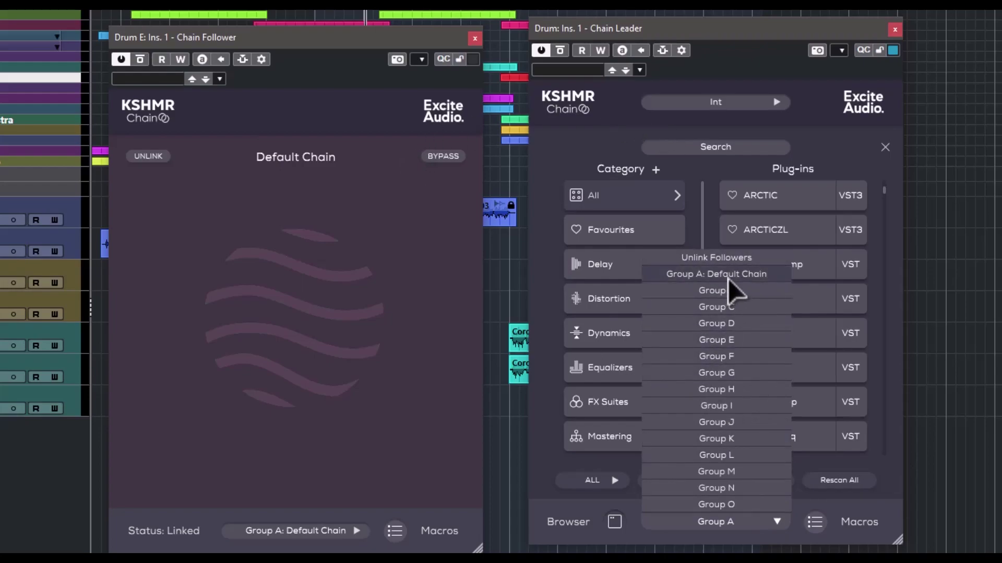
pyautogui.click(327, 531)
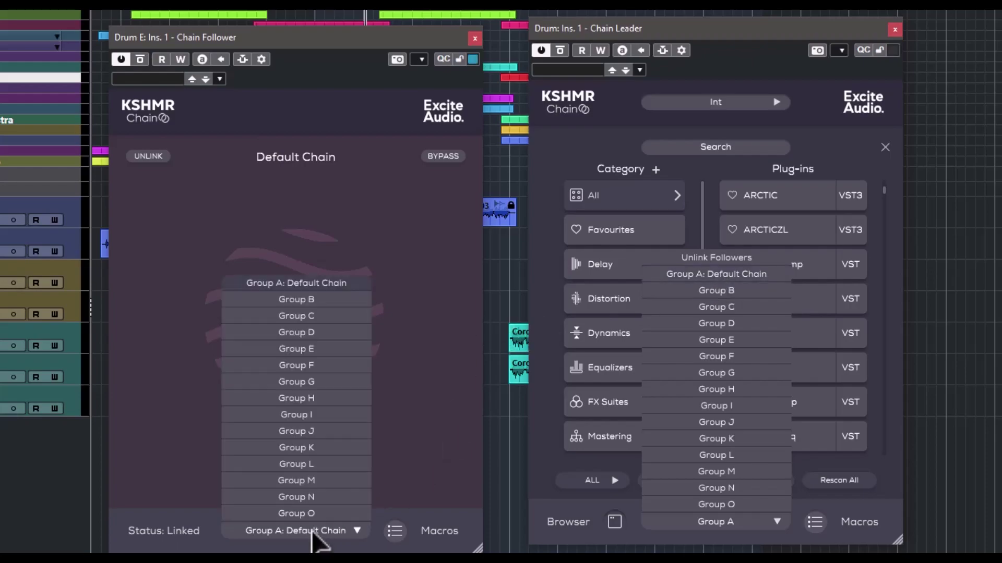
pyautogui.click(334, 300)
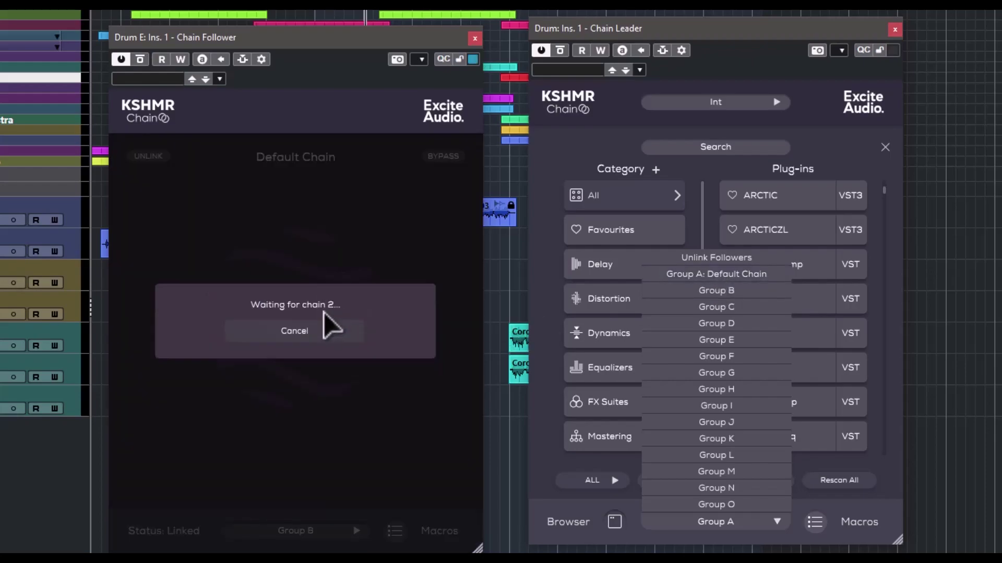
pyautogui.click(295, 331)
pyautogui.click(295, 530)
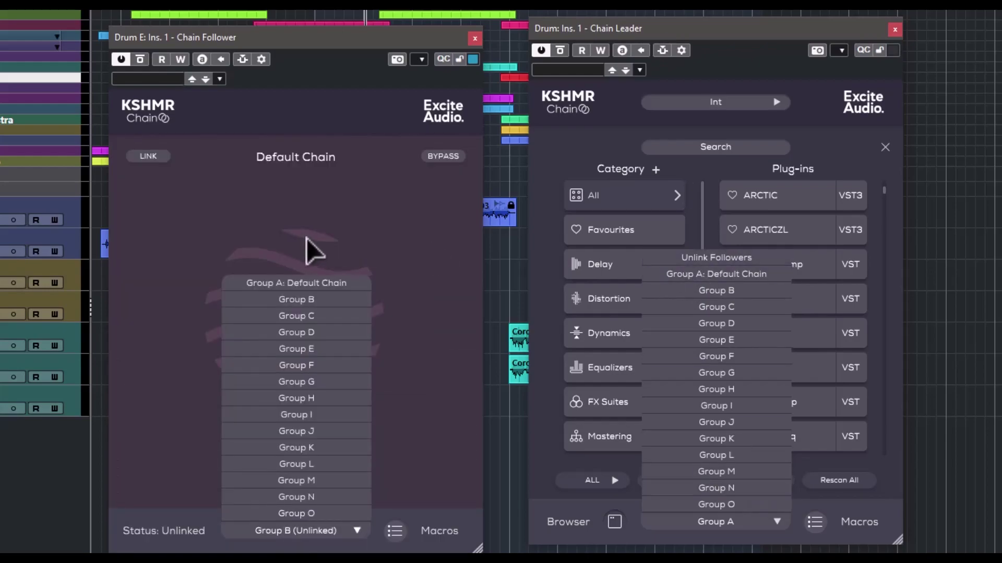
pyautogui.click(313, 283)
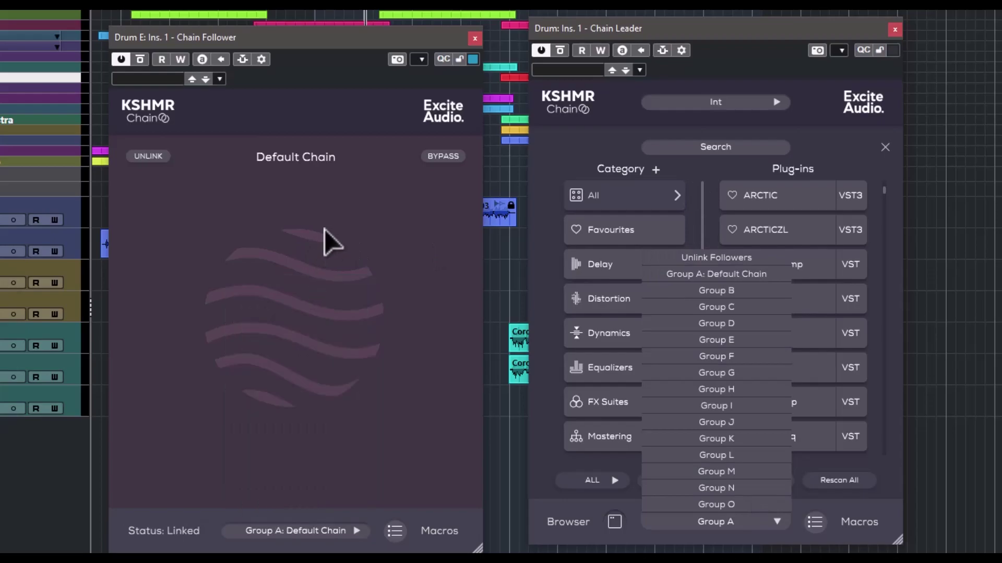
# - Examine the source, plug-in and parameter choices for the first macro row of the Chain Leader's Default Chain
pyautogui.click(815, 523)
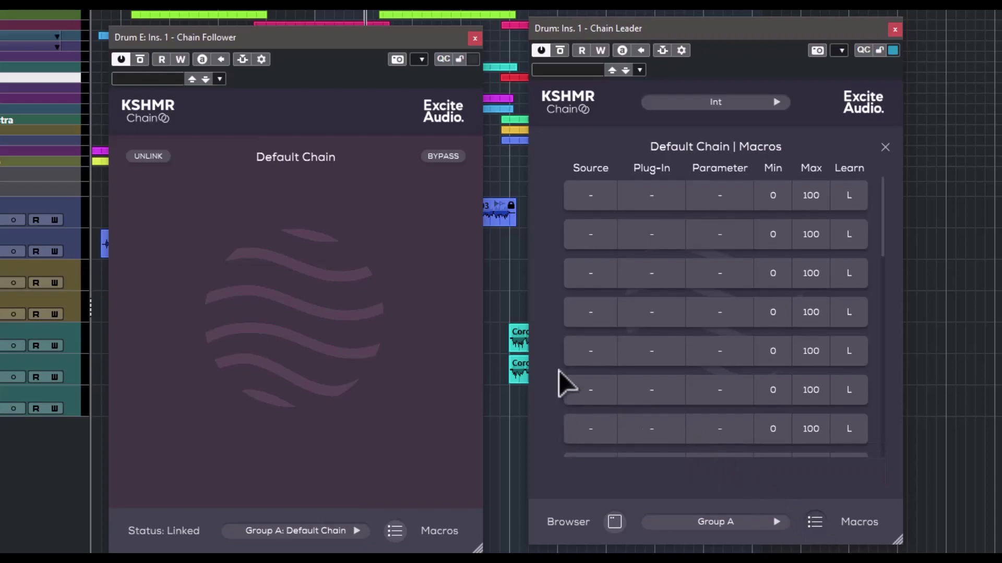
pyautogui.click(590, 198)
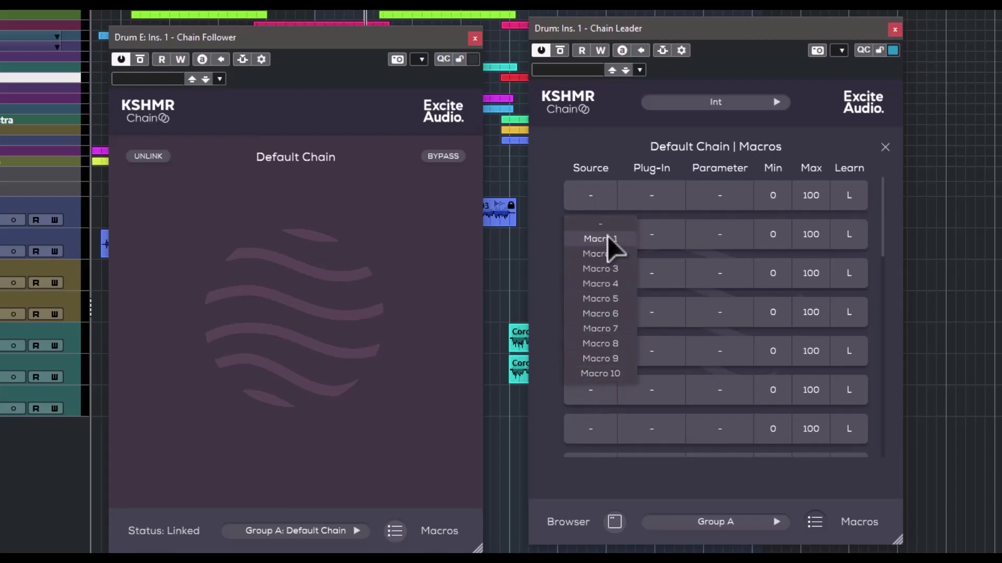
pyautogui.click(661, 201)
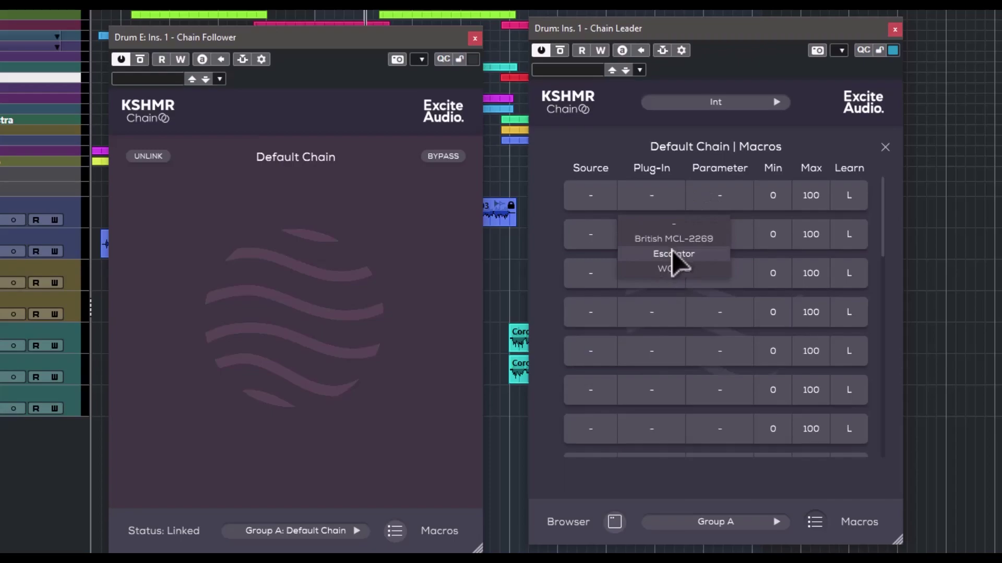
pyautogui.click(715, 141)
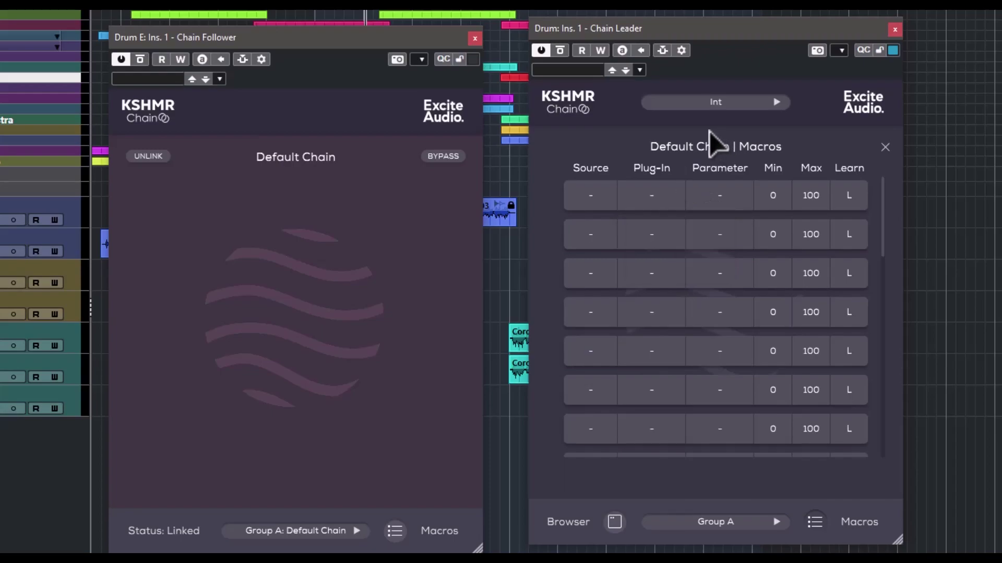
pyautogui.click(717, 104)
pyautogui.click(659, 150)
pyautogui.click(715, 204)
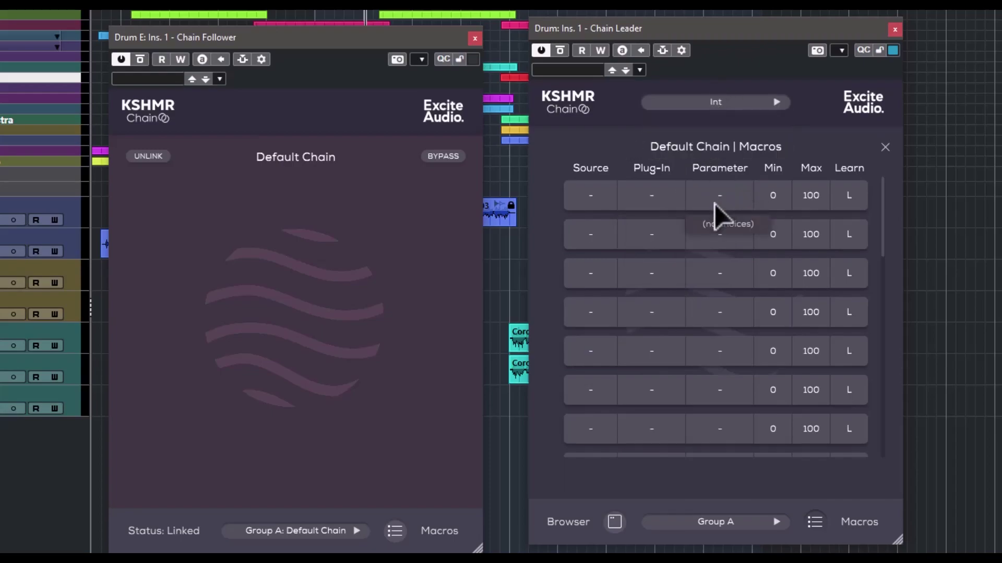
# - Check the Learn option of the Chain Leader's first macro row, resize the window slightly and close the macro list
pyautogui.click(834, 152)
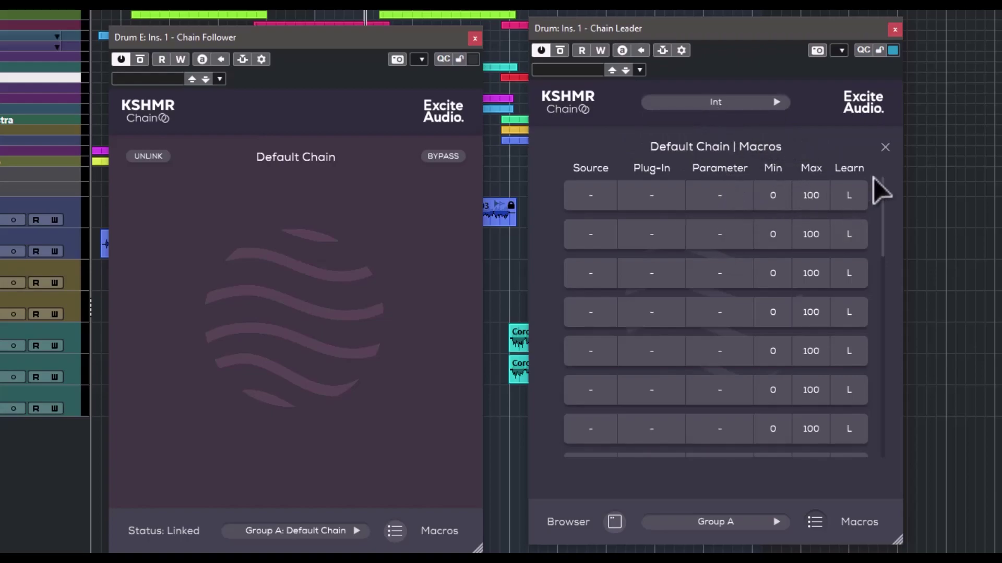
pyautogui.click(849, 201)
pyautogui.moveTo(898, 543); pyautogui.dragTo(903, 514)
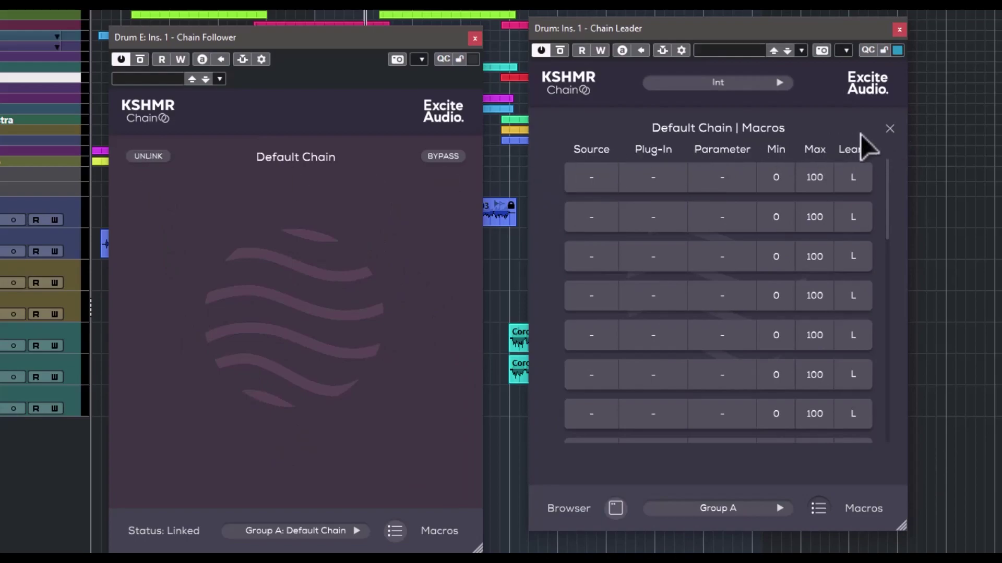
pyautogui.click(890, 128)
# - Unlink the Chain Follower from Group A and look over its own Default Chain macro list
pyautogui.click(141, 157)
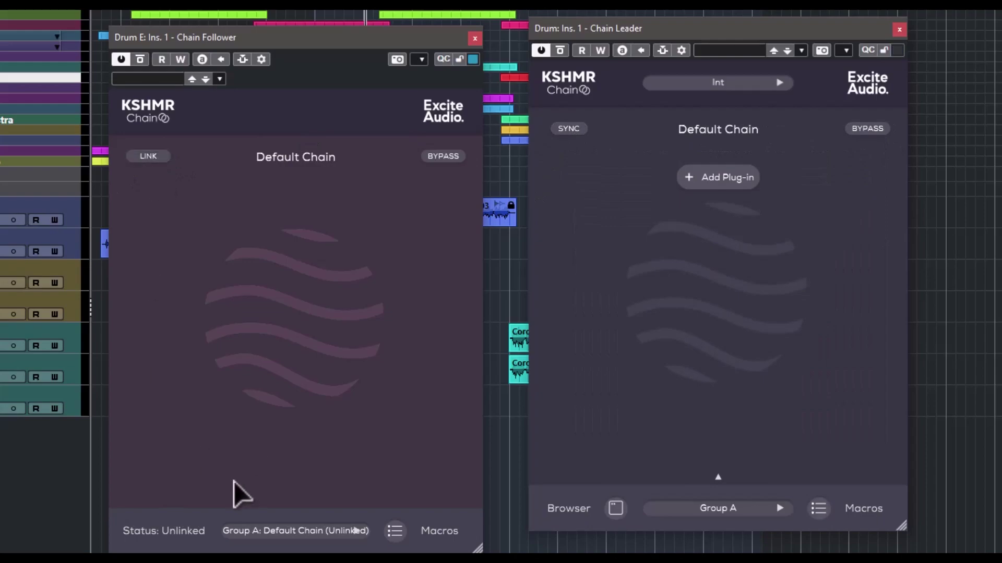
pyautogui.click(395, 531)
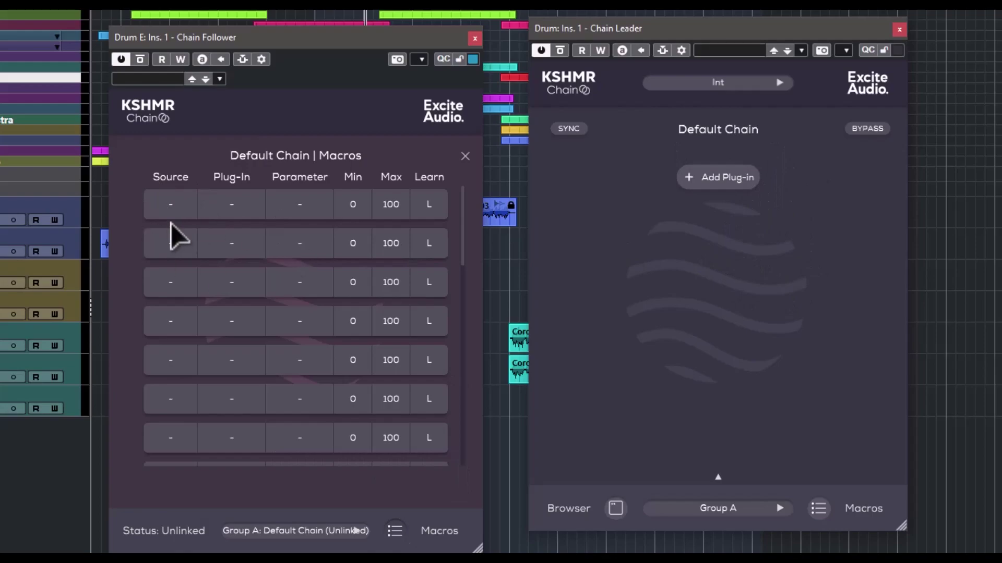
pyautogui.click(395, 531)
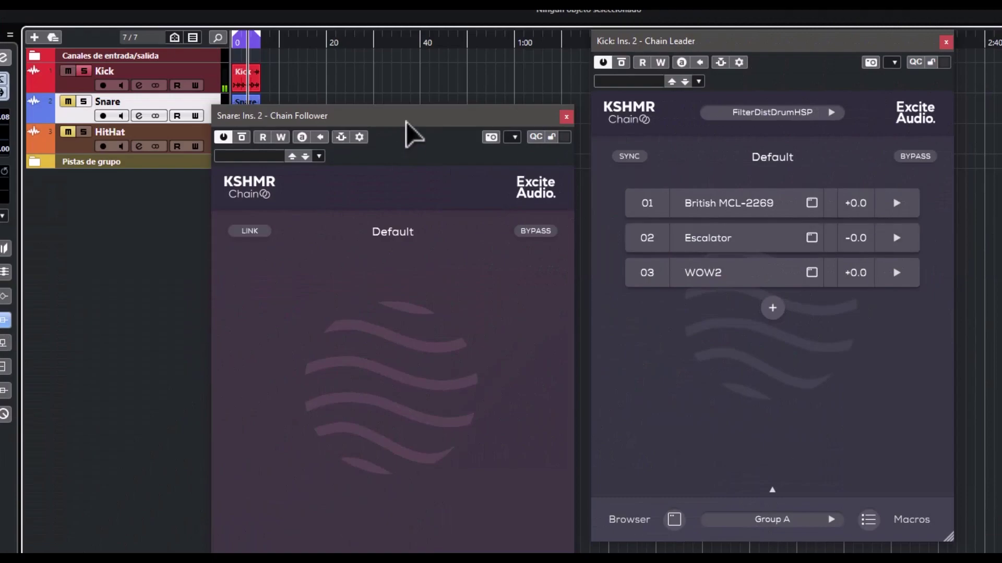
# - Check the inserts of the Kick and Snare tracks and place the Chain Follower and Chain Leader windows side by side
pyautogui.moveTo(407, 122); pyautogui.dragTo(390, 47)
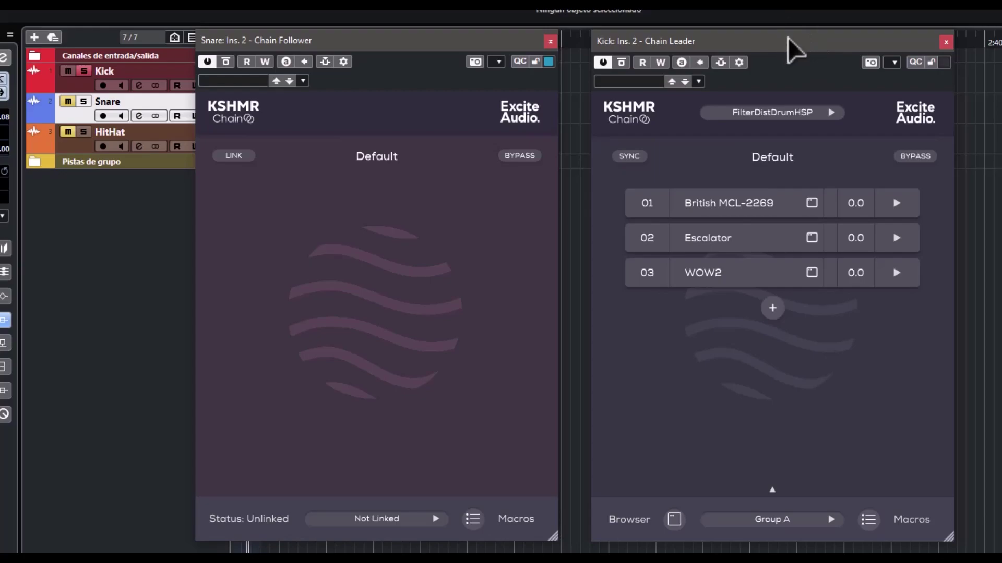
pyautogui.moveTo(352, 30); pyautogui.dragTo(366, 111)
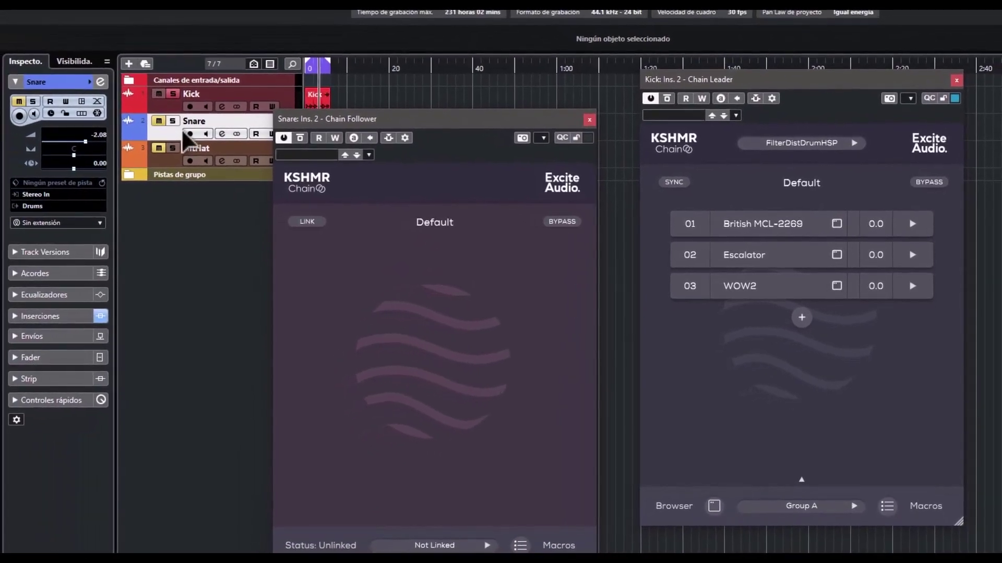
pyautogui.click(154, 104)
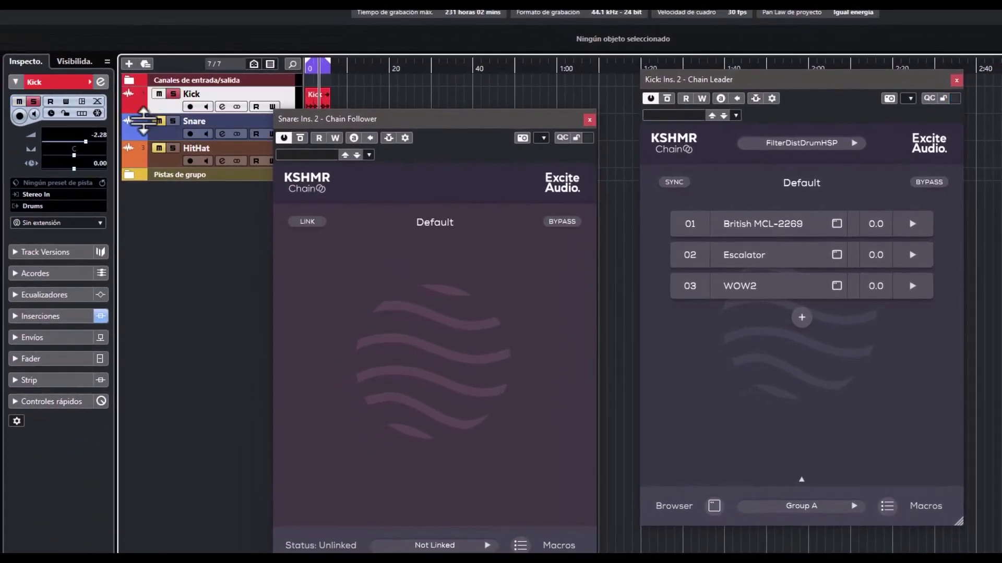
pyautogui.click(57, 316)
pyautogui.click(224, 128)
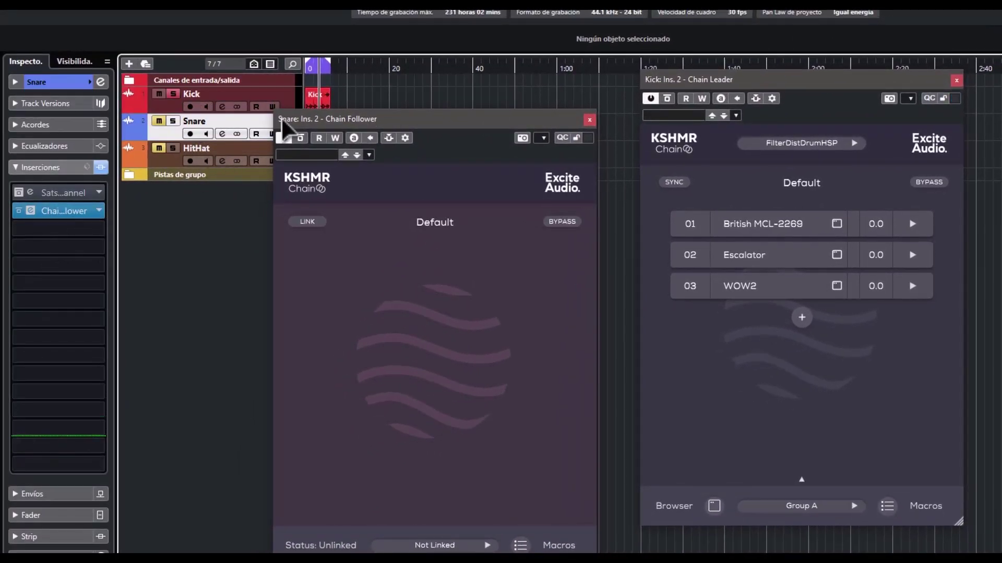
pyautogui.click(79, 82)
pyautogui.moveTo(767, 84); pyautogui.dragTo(772, 75)
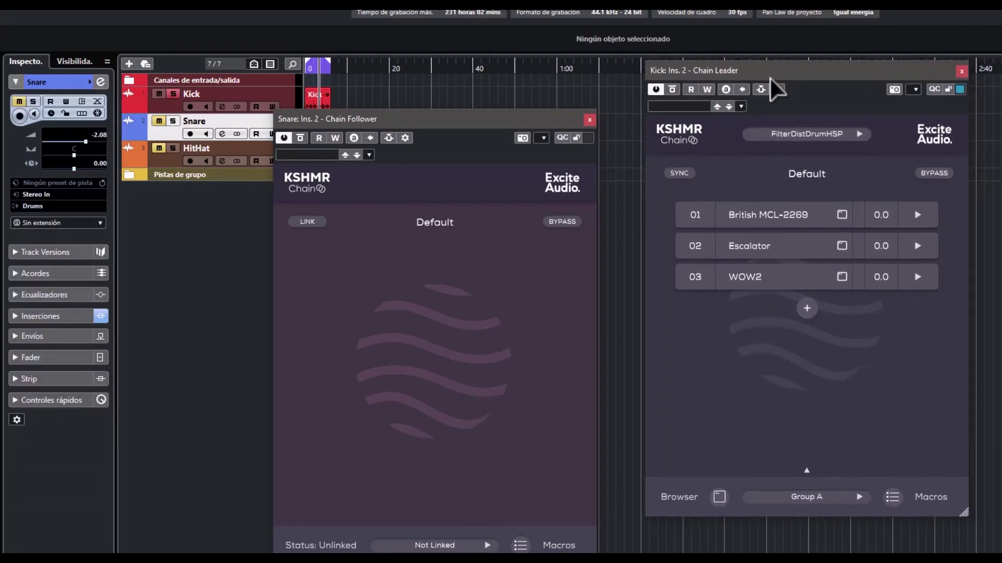
pyautogui.moveTo(406, 124); pyautogui.dragTo(427, 92)
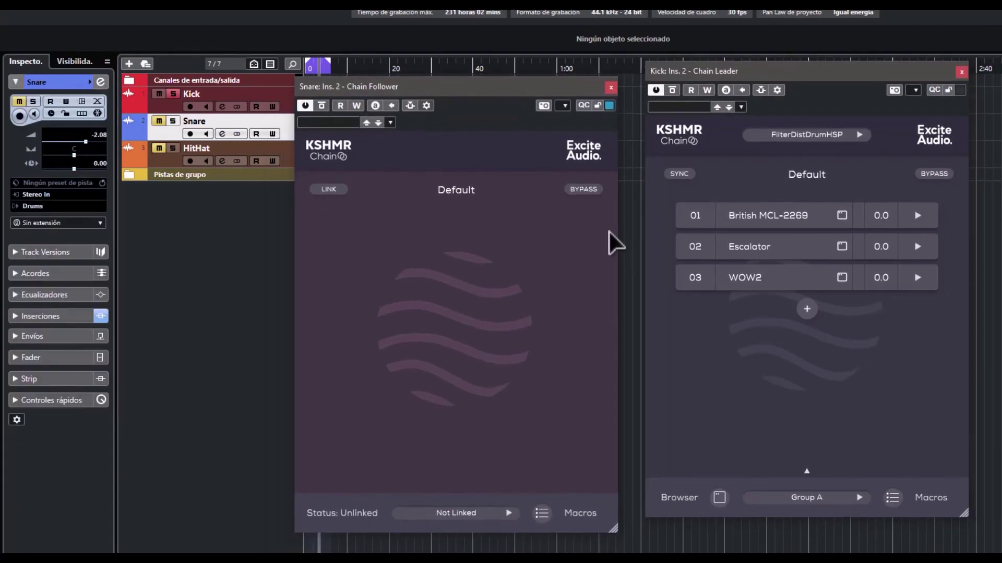
# - Load the Bass Drum 01 preset from 01-Drums Percs in the Leader's British MCL-2269 and close the plug-in
pyautogui.moveTo(897, 215)
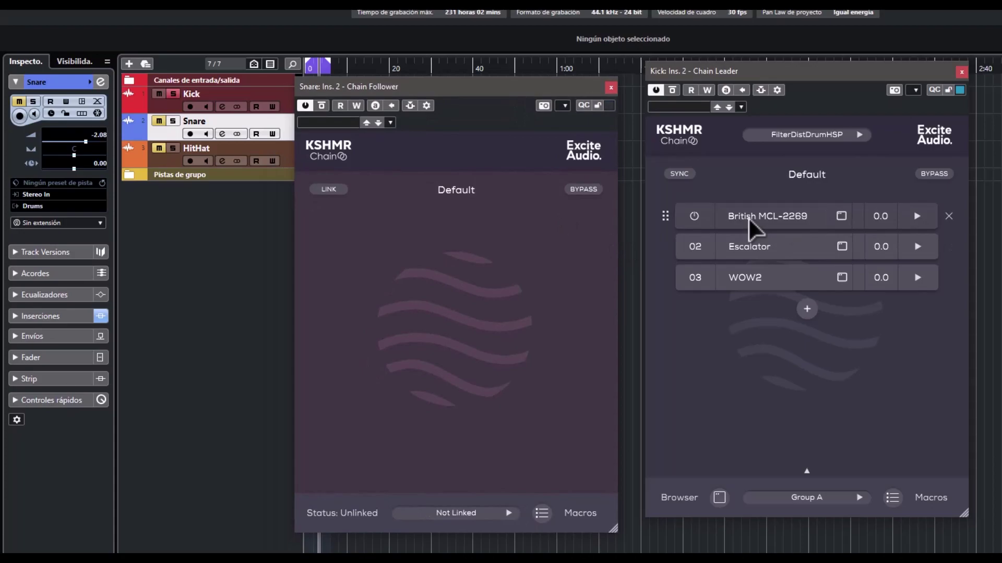
pyautogui.click(748, 217)
pyautogui.click(772, 157)
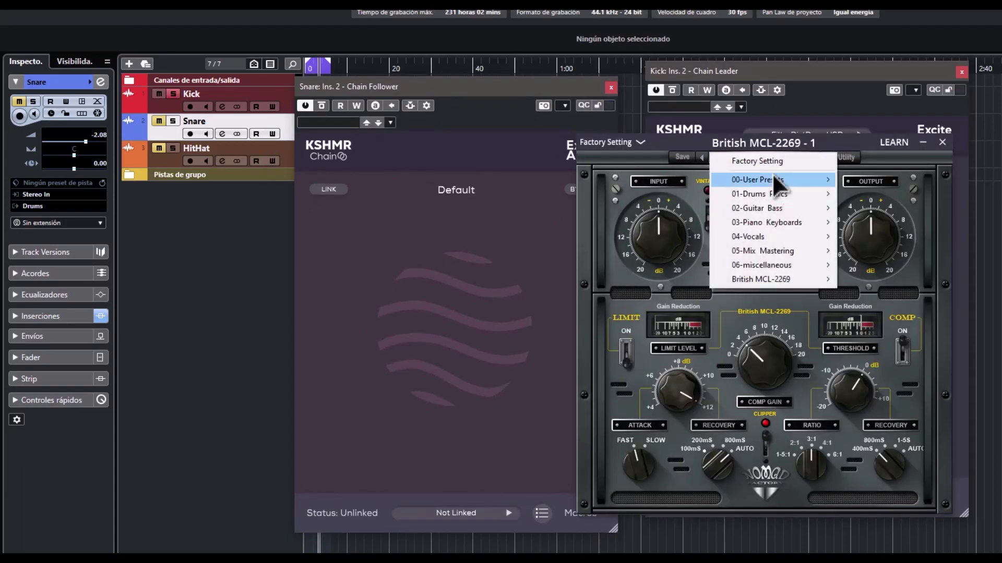
pyautogui.moveTo(778, 191)
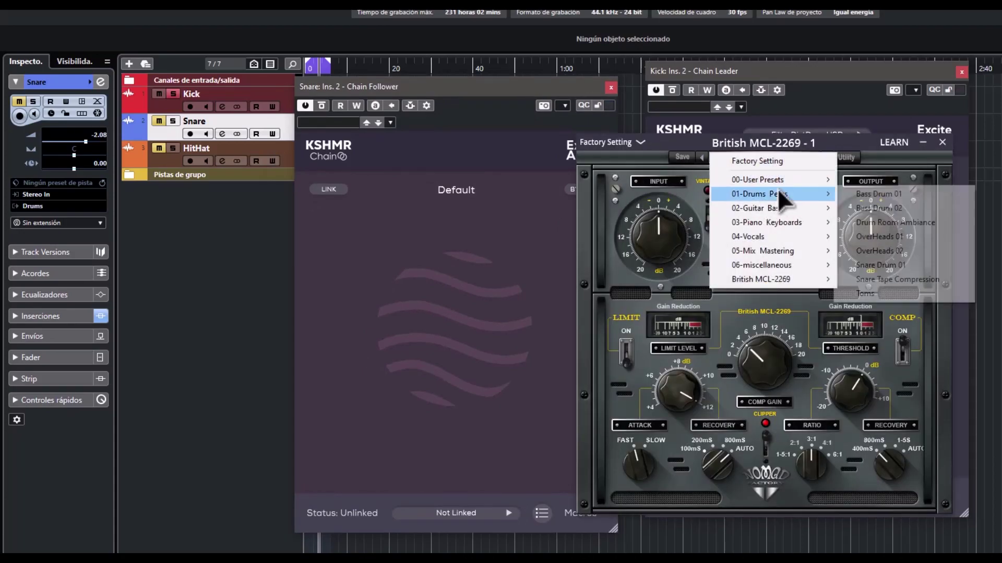
pyautogui.click(905, 194)
pyautogui.click(942, 142)
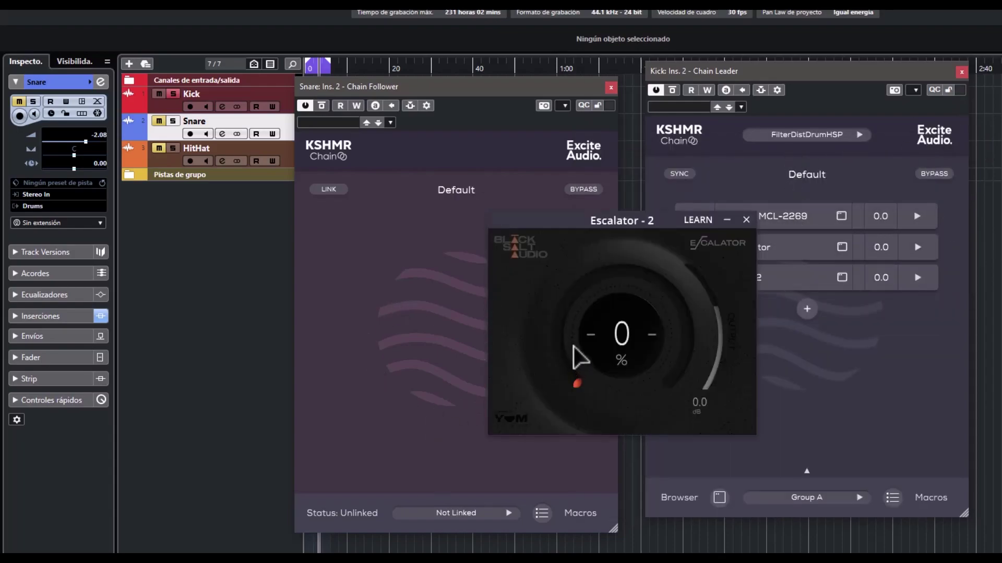
# - Raise the Escalator's amount to about 79 % and check the WOW2 plug-in's settings, closing both
pyautogui.moveTo(577, 358); pyautogui.dragTo(566, 291)
pyautogui.click(746, 219)
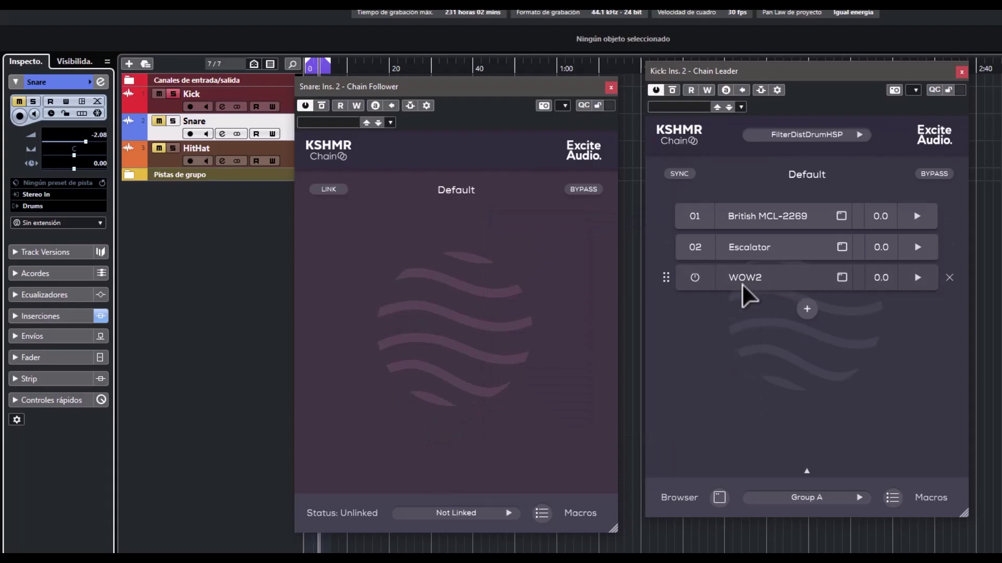
pyautogui.click(758, 284)
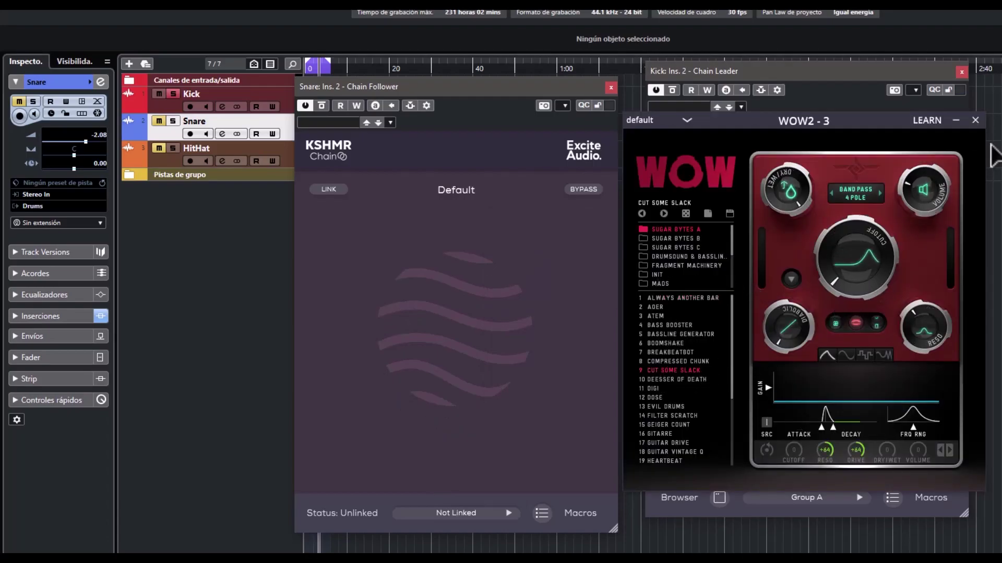
pyautogui.click(975, 120)
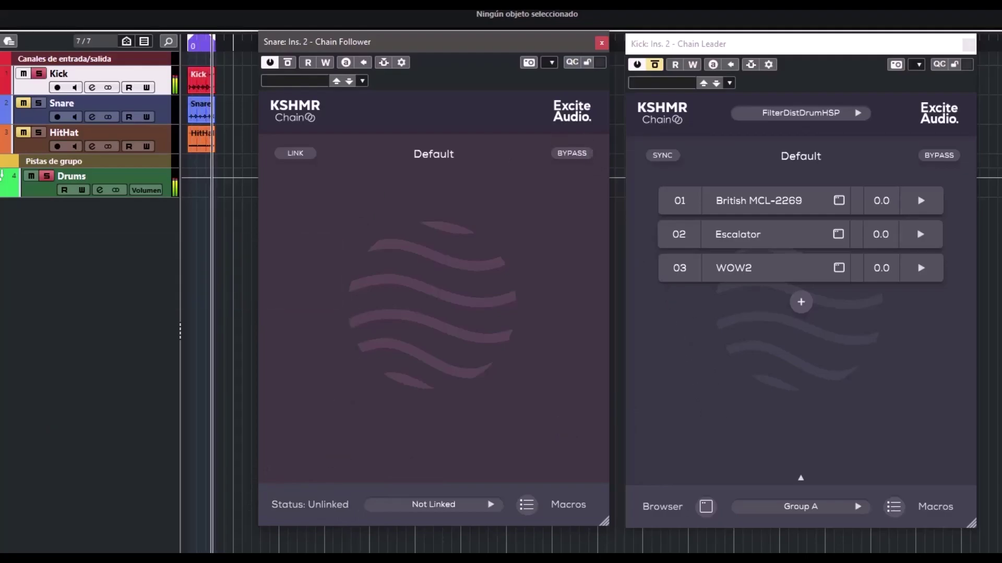
# - Review the settings of British MCL-2269, Escalator and WOW2 in the Kick's chain and close their windows
pyautogui.click(756, 208)
pyautogui.moveTo(678, 127); pyautogui.dragTo(298, 111)
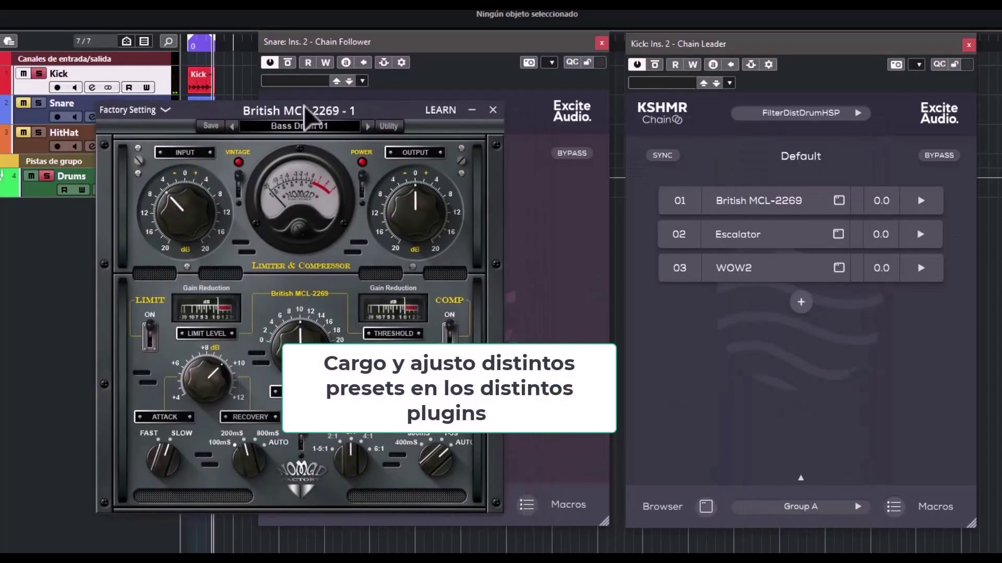
pyautogui.click(743, 236)
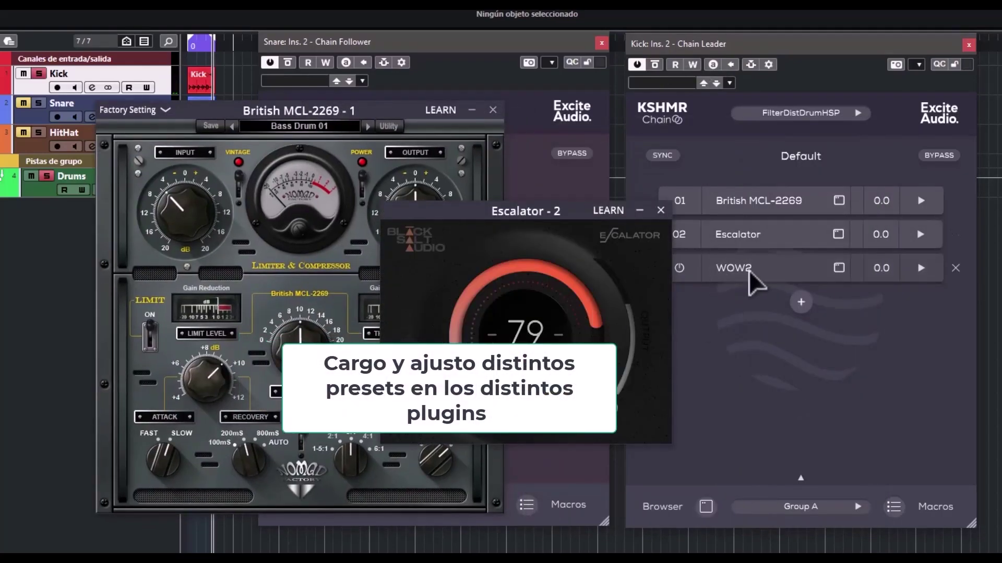
pyautogui.click(701, 263)
pyautogui.moveTo(861, 105); pyautogui.dragTo(949, 88)
pyautogui.click(978, 82)
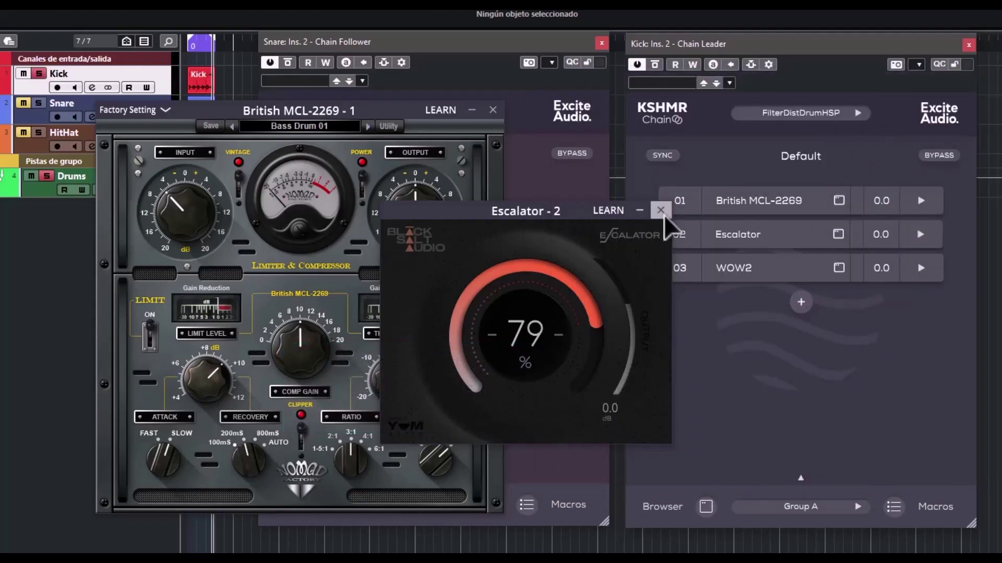
pyautogui.click(661, 212)
pyautogui.click(492, 110)
# - Play the Kick track and toggle the Chain Leader's bypass to compare it with and without effects
pyautogui.press('space')
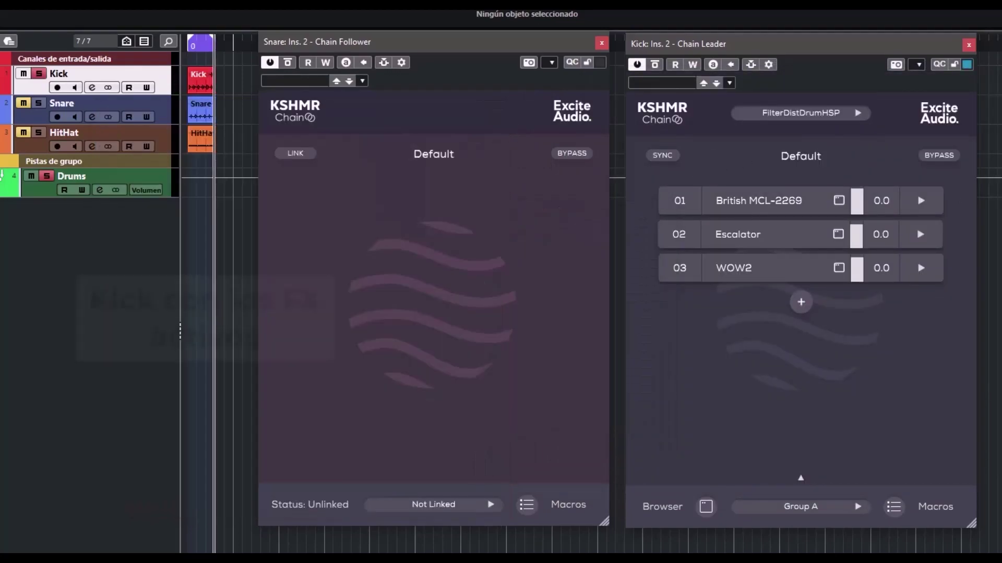
pyautogui.click(655, 64)
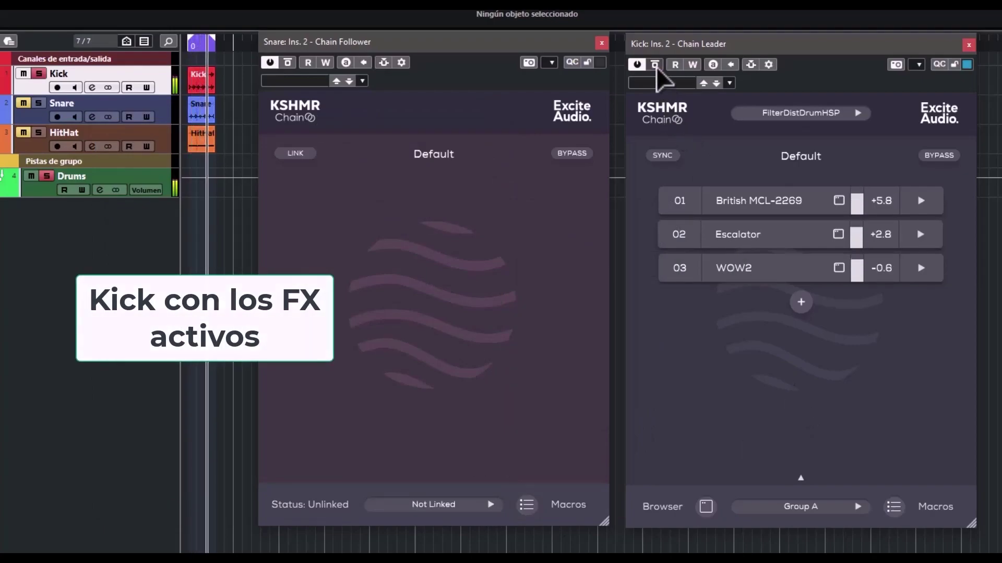
pyautogui.click(655, 64)
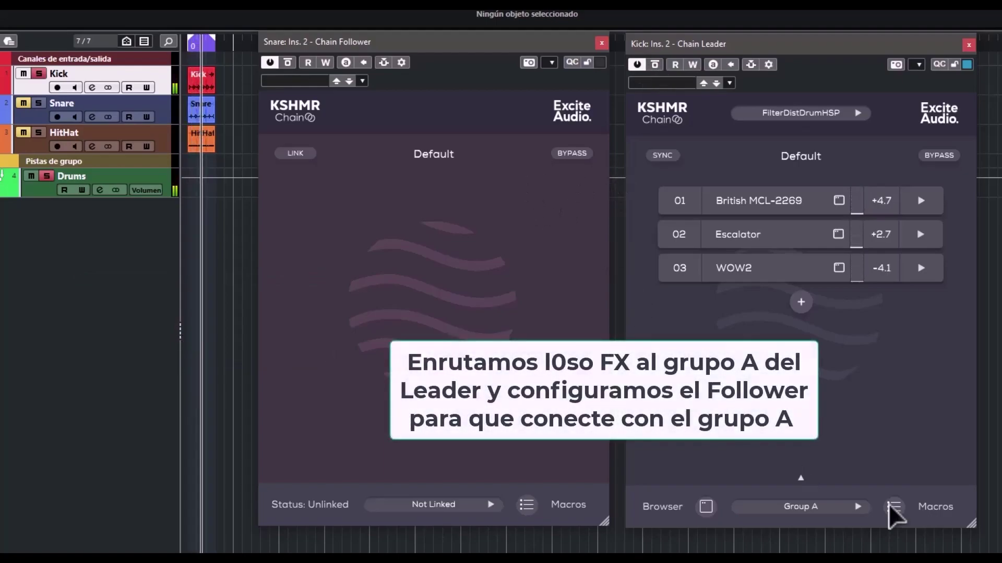
# - Assign the Kick's Chain Leader to Group A and set the Snare's Chain Follower to Group A: Default
pyautogui.click(803, 509)
pyautogui.click(806, 274)
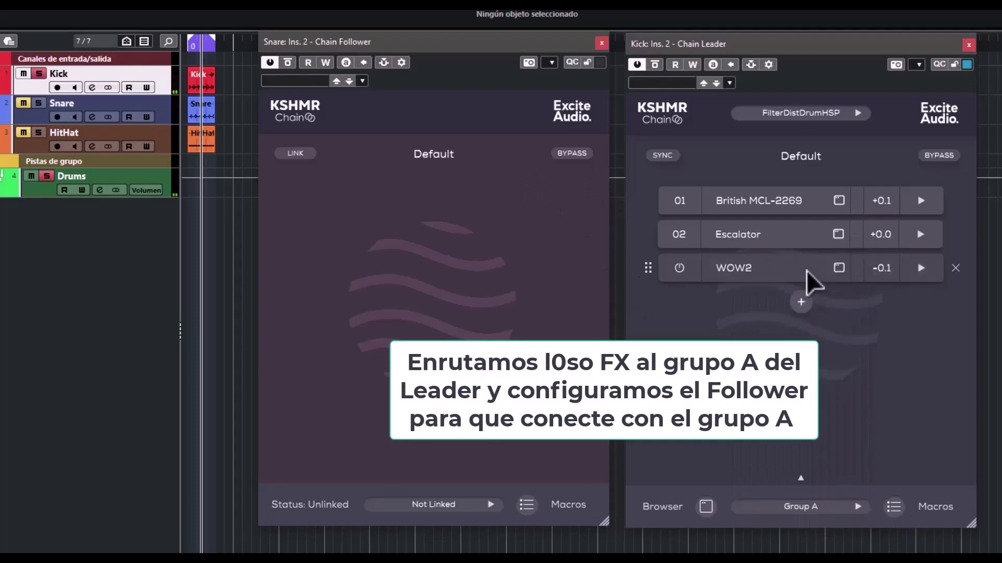
pyautogui.click(420, 509)
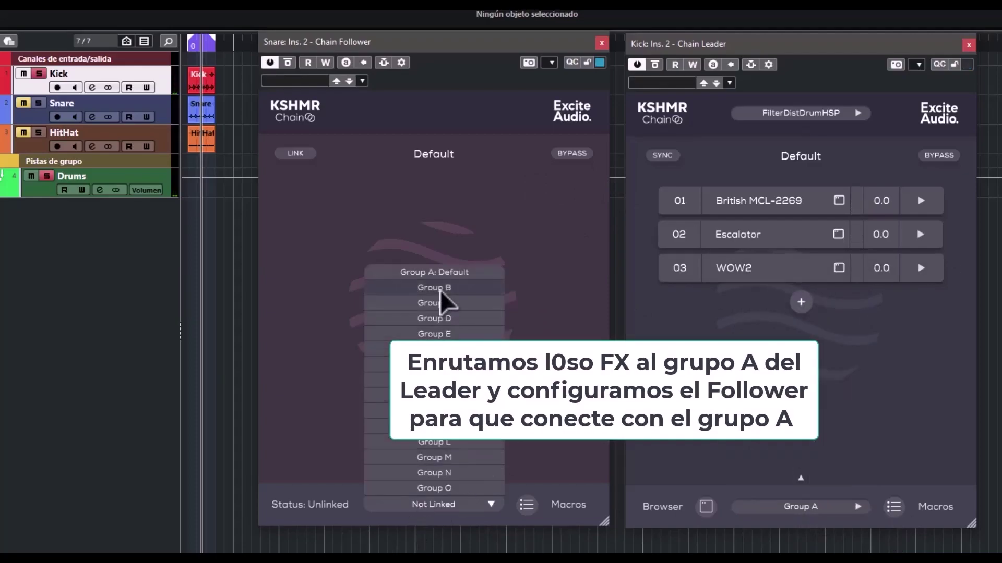
pyautogui.click(430, 261)
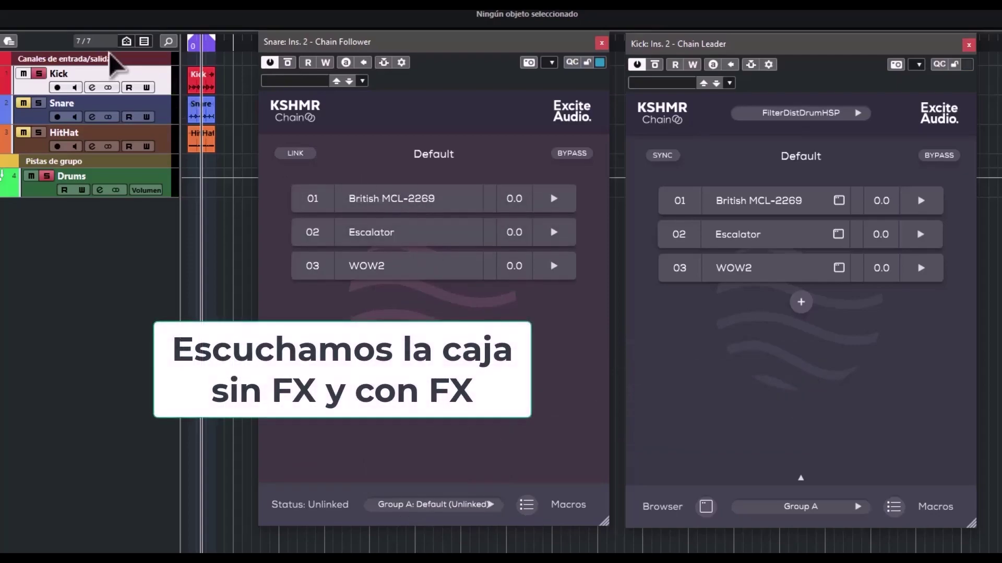
# - Solo the Snare track to compare it with the Chain Follower bypassed and active, and solo the Kick as well
pyautogui.click(57, 107)
pyautogui.keyDown('ctrl'); pyautogui.click(39, 103); pyautogui.keyUp('ctrl')
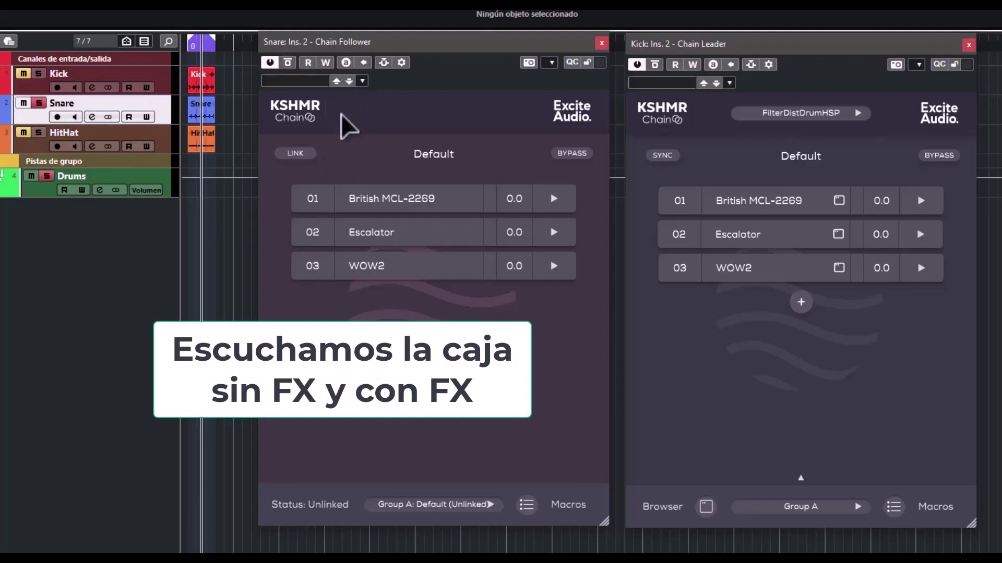
pyautogui.click(287, 62)
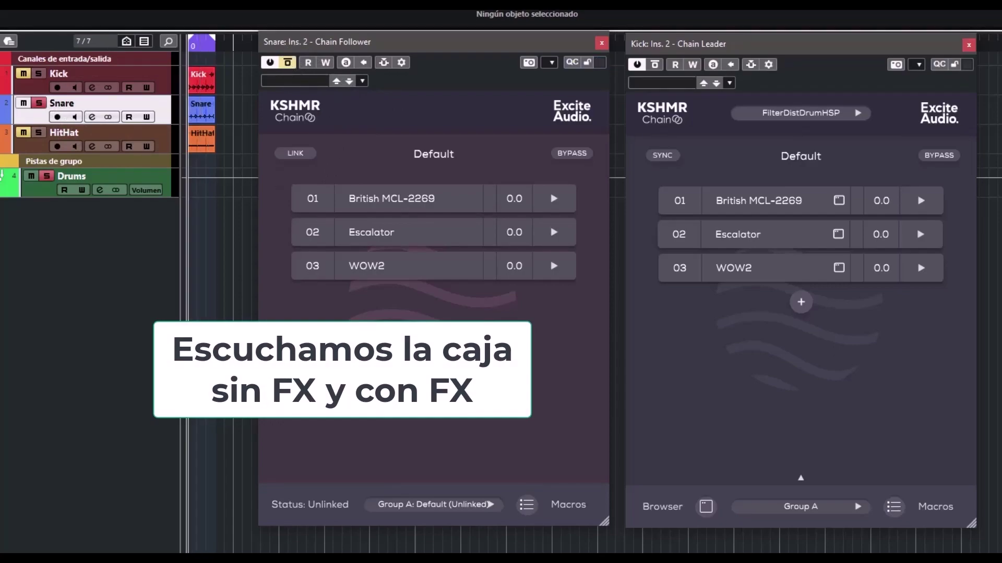
pyautogui.press('space')
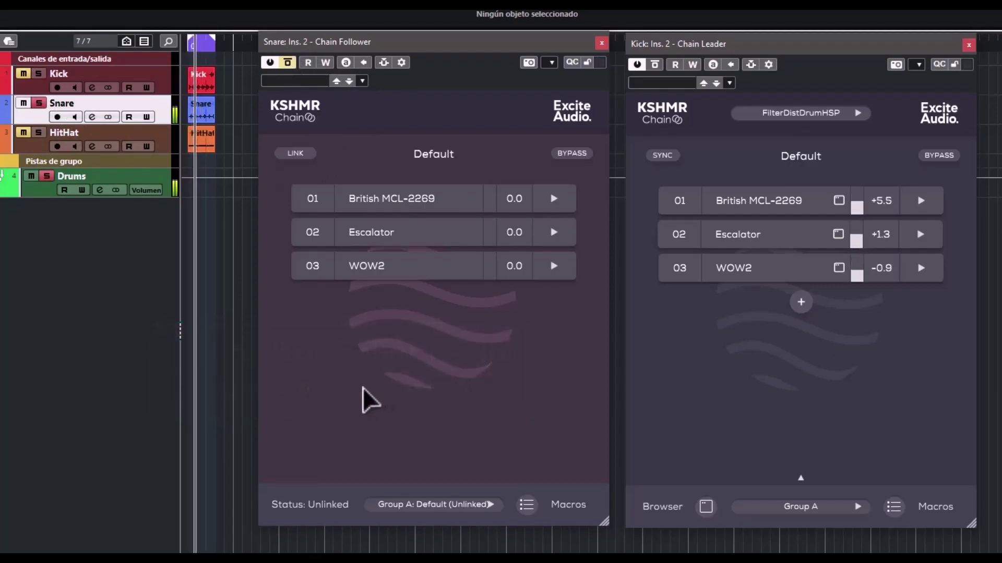
pyautogui.click(288, 62)
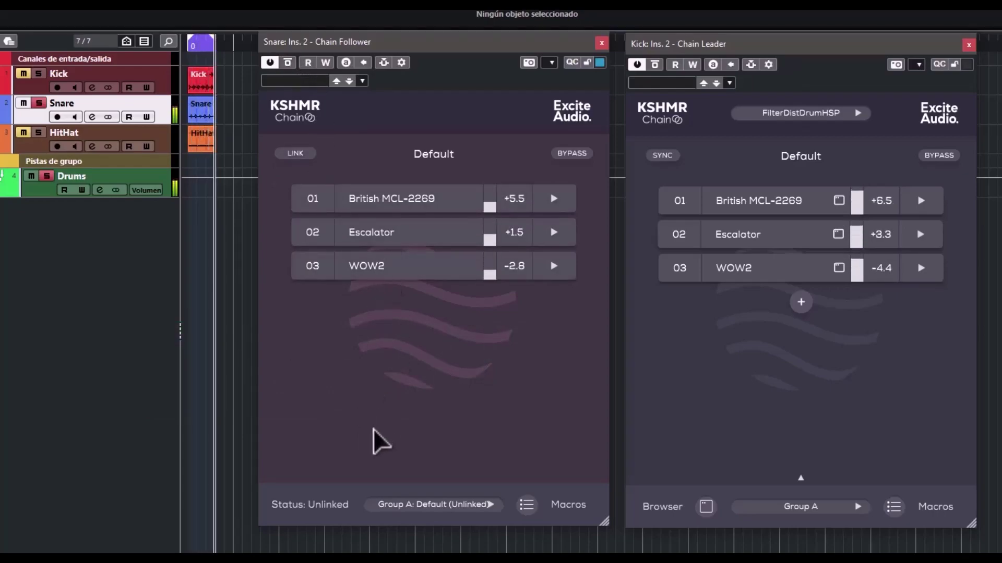
pyautogui.click(43, 74)
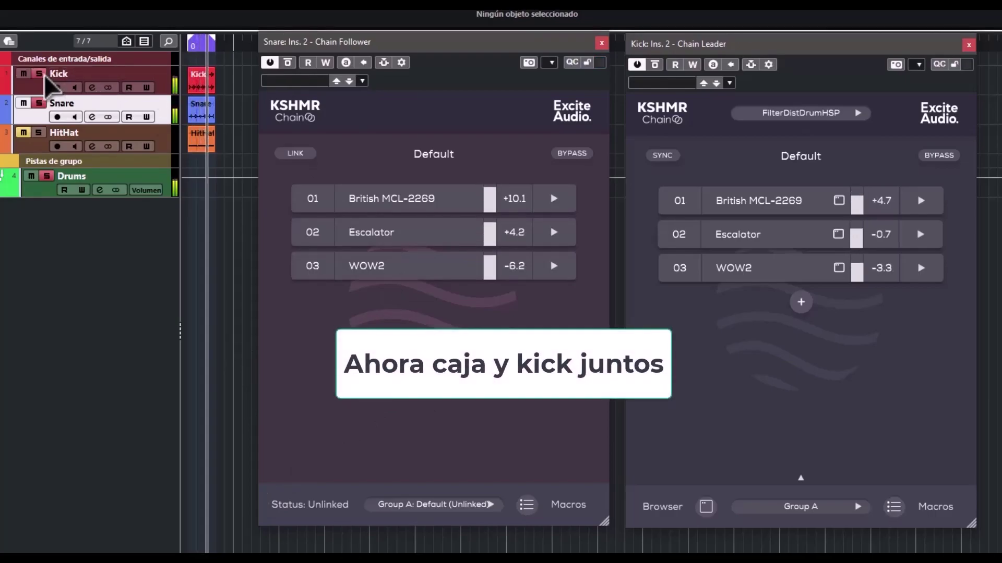
# - Load the Ader preset in the Leader's WOW2 during playback and lower its volume and dry/wet mix
pyautogui.click(734, 278)
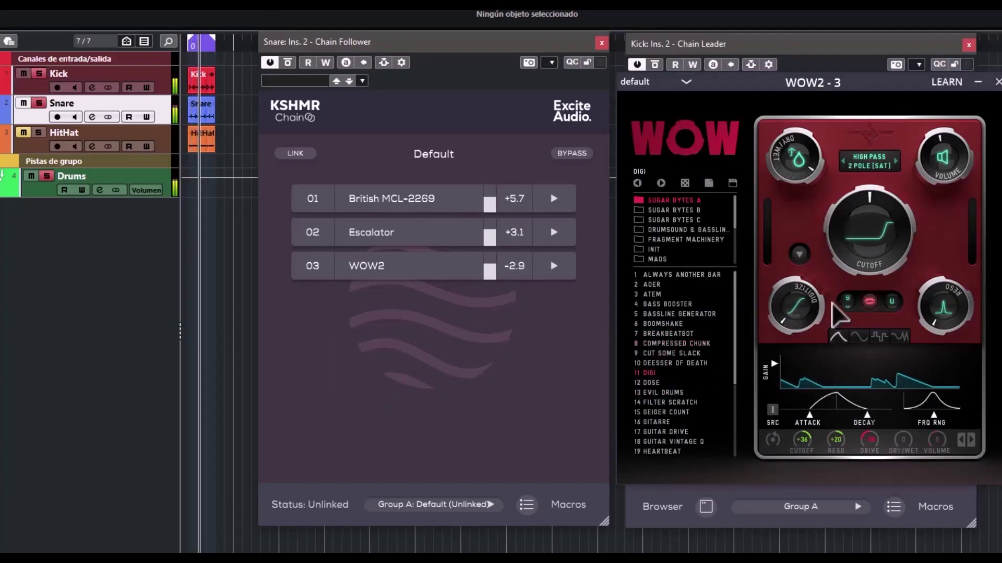
pyautogui.moveTo(798, 320); pyautogui.dragTo(797, 297)
pyautogui.click(657, 422)
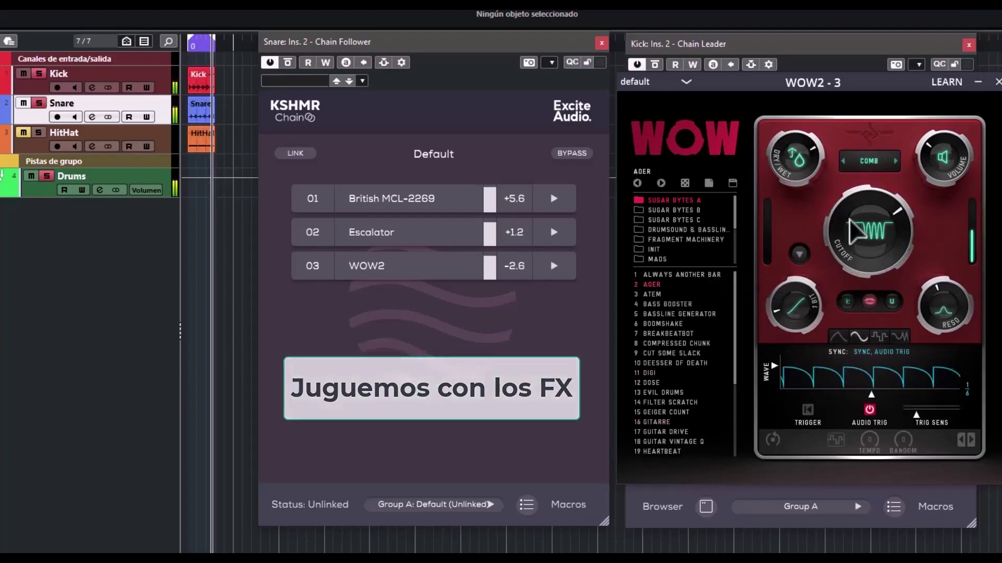
pyautogui.moveTo(939, 159); pyautogui.dragTo(939, 197)
pyautogui.moveTo(797, 175); pyautogui.dragTo(797, 197)
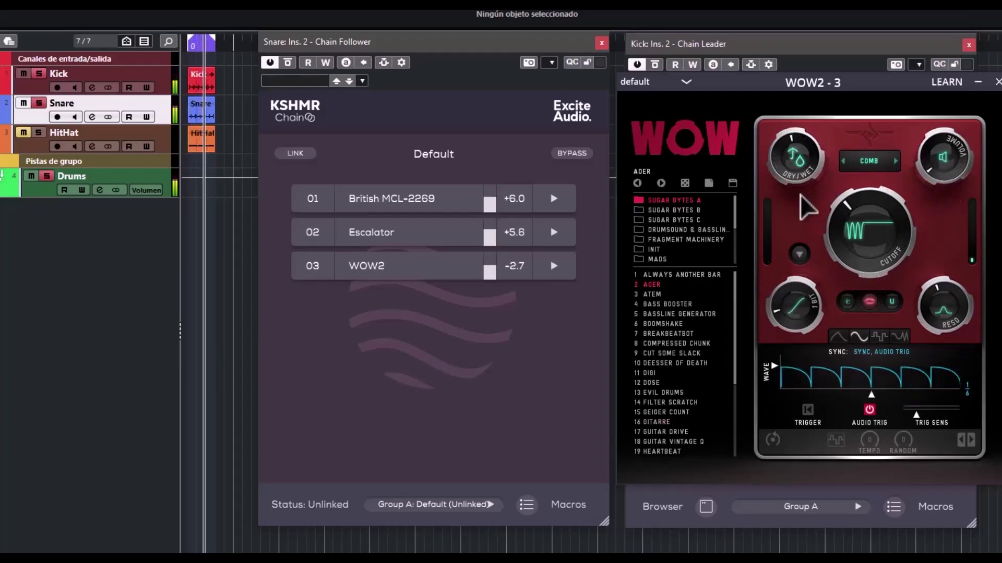
# - Fine-tune the volume of the Leader's WOW2 and set the Leader's Escalator amount to 53%
pyautogui.moveTo(952, 158); pyautogui.dragTo(950, 146)
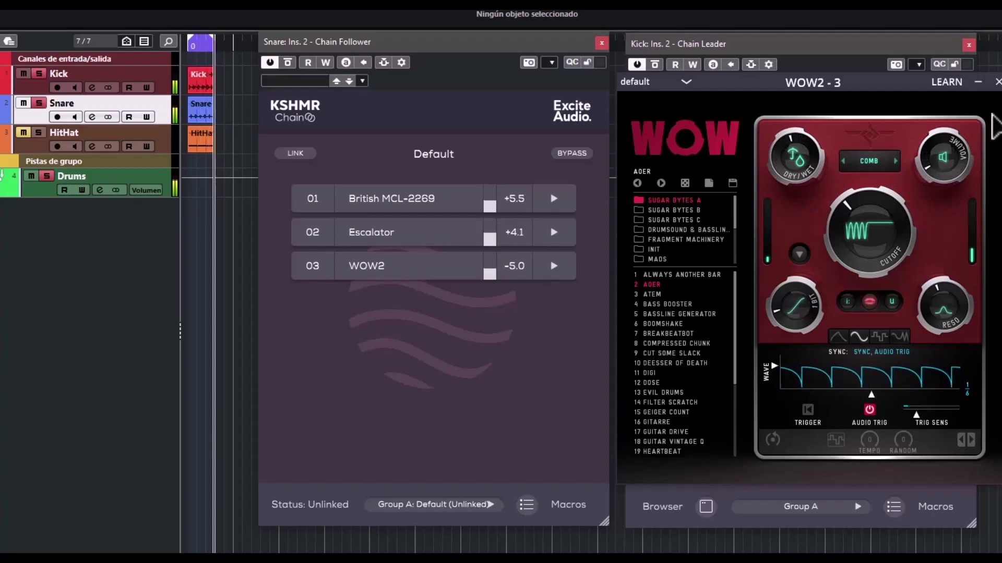
pyautogui.click(997, 82)
pyautogui.click(739, 242)
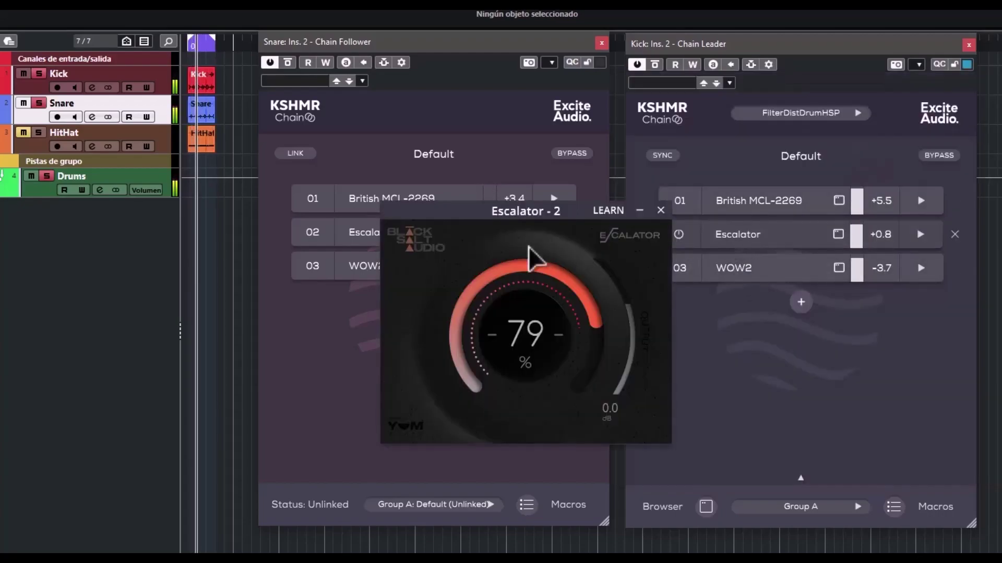
pyautogui.moveTo(496, 362); pyautogui.dragTo(530, 331)
pyautogui.moveTo(754, 243)
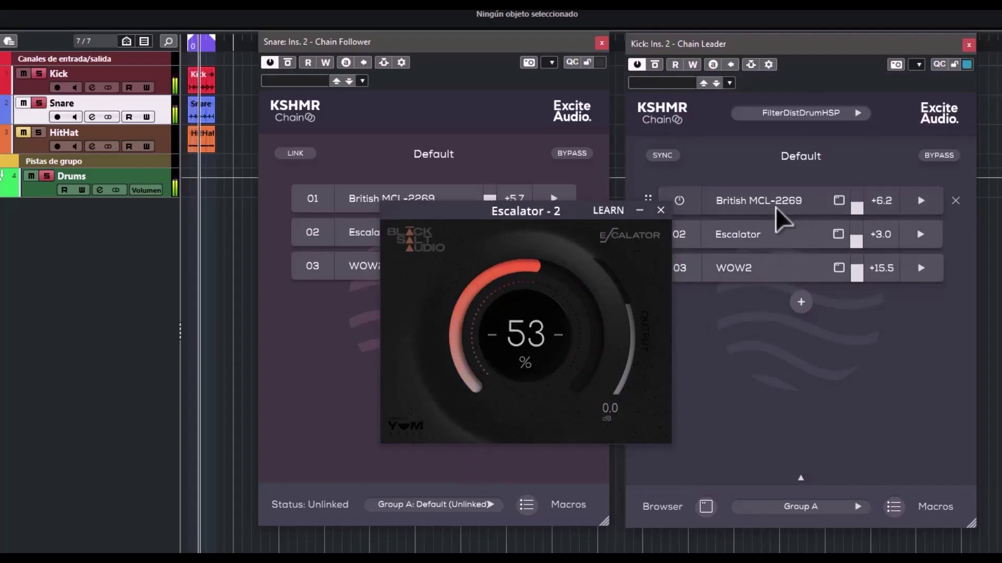
pyautogui.click(661, 210)
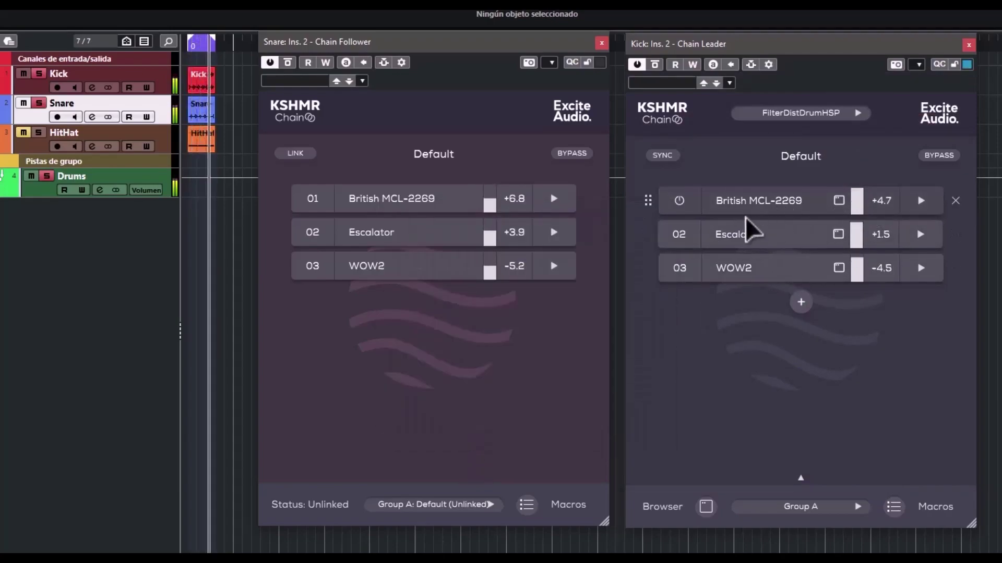
# - Switch off British MCL-2269, Escalator and WOW2 in the Leader during playback, and switch all three back on
pyautogui.click(678, 201)
pyautogui.click(679, 237)
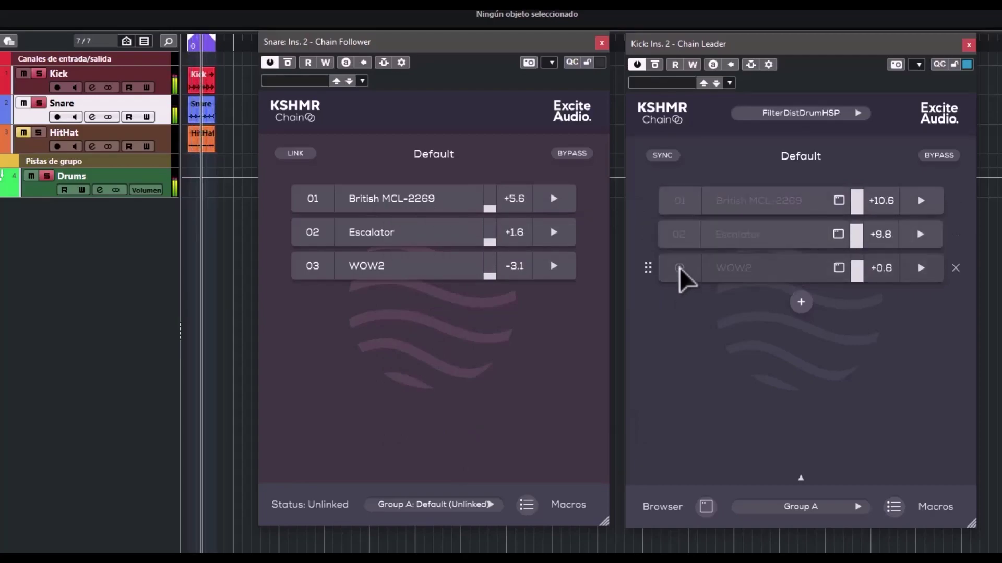
pyautogui.click(679, 267)
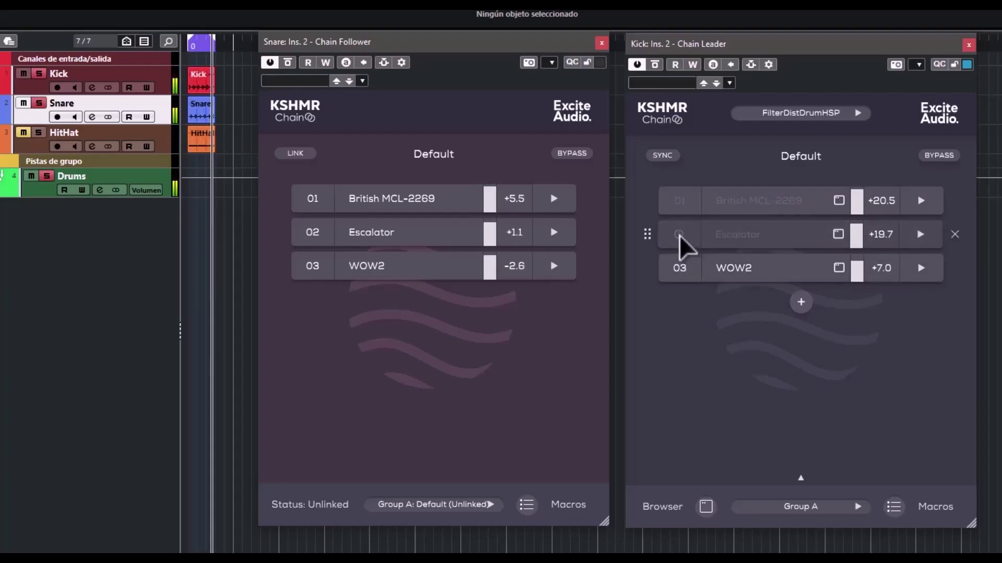
pyautogui.click(679, 236)
pyautogui.click(680, 203)
# - Reorder the Leader's chain to Escalator, WOW2, British MCL-2269 and link the Snare's Chain Follower to it
pyautogui.moveTo(648, 207); pyautogui.dragTo(654, 235)
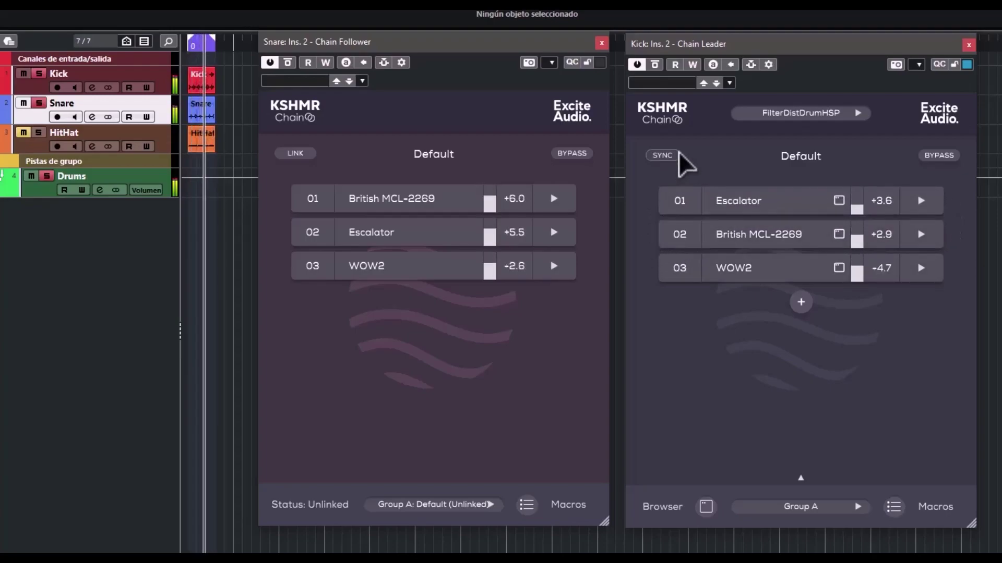
pyautogui.moveTo(648, 268); pyautogui.dragTo(642, 235)
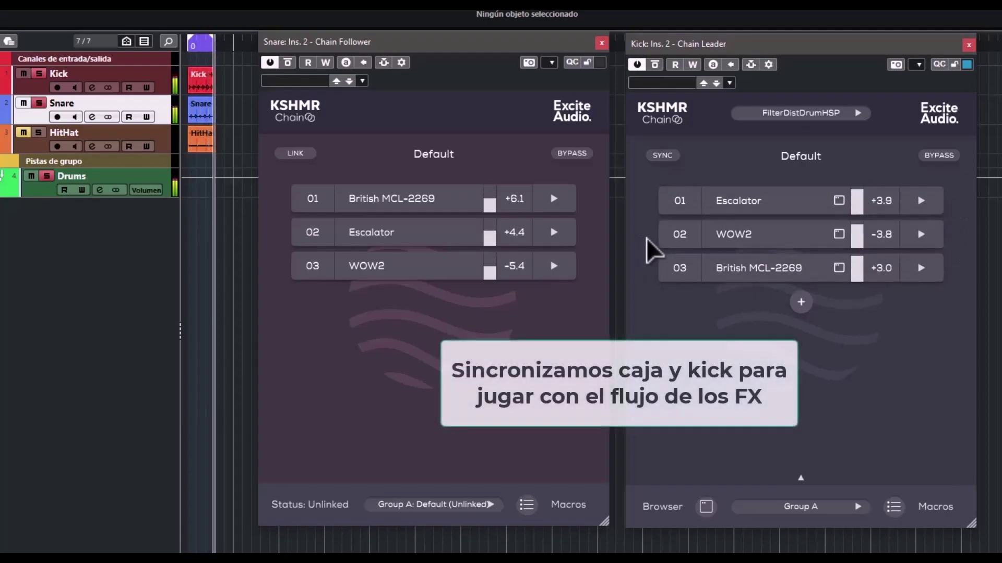
pyautogui.click(437, 395)
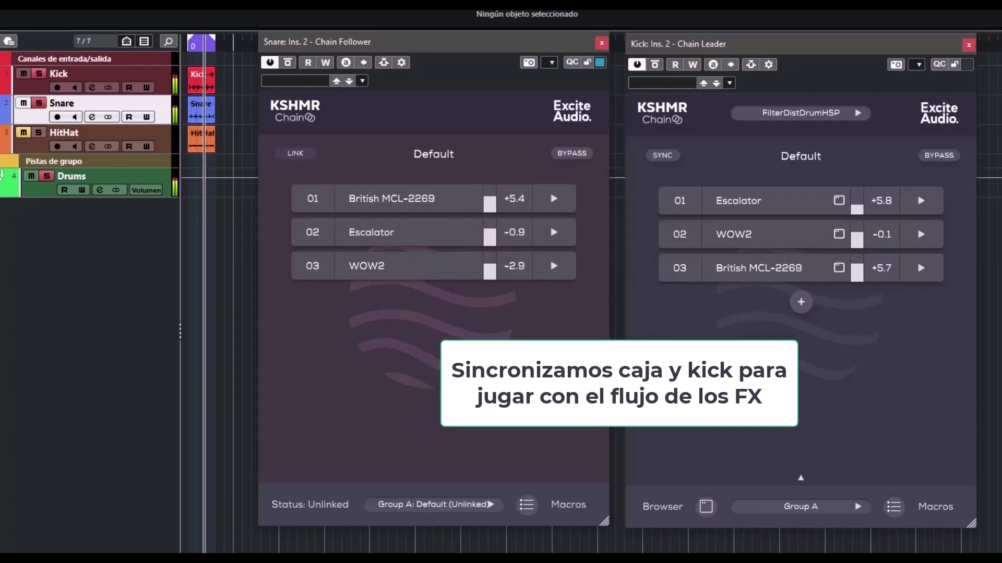
pyautogui.click(295, 152)
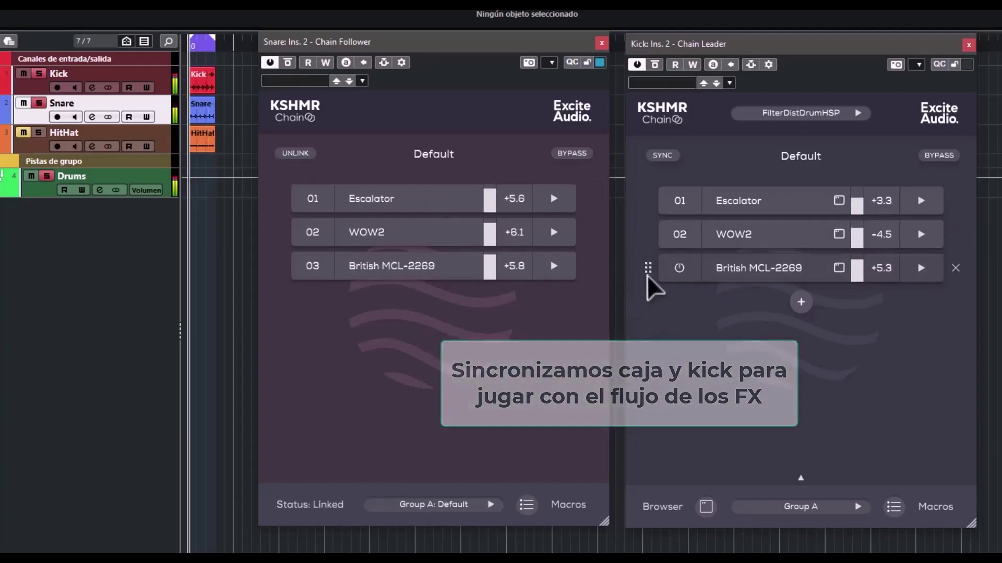
# - Try a different plug-in order in the Leader with the Follower linked, and return to Escalator, WOW2, British MCL-2269
pyautogui.moveTo(647, 272); pyautogui.dragTo(647, 206)
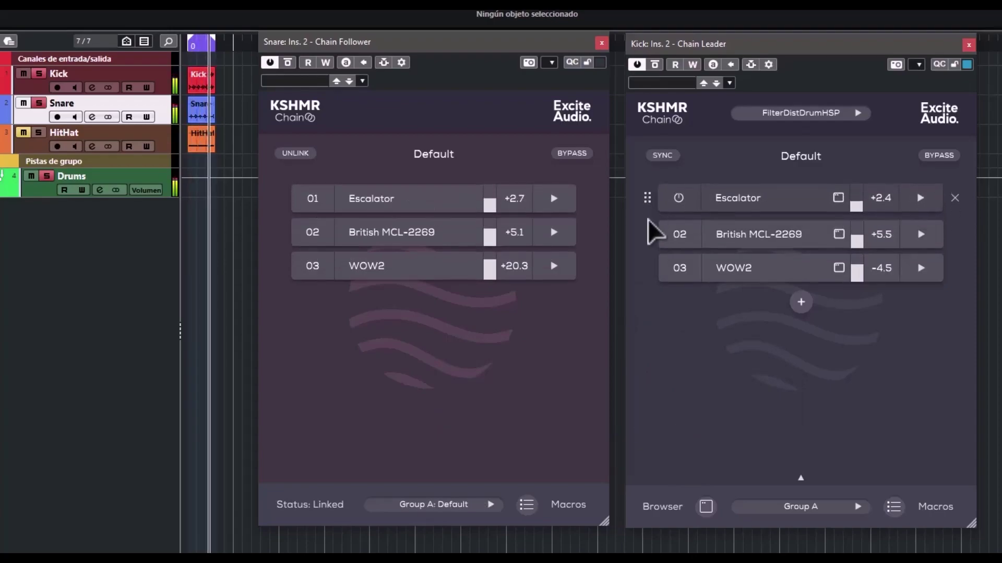
pyautogui.moveTo(645, 271); pyautogui.dragTo(643, 234)
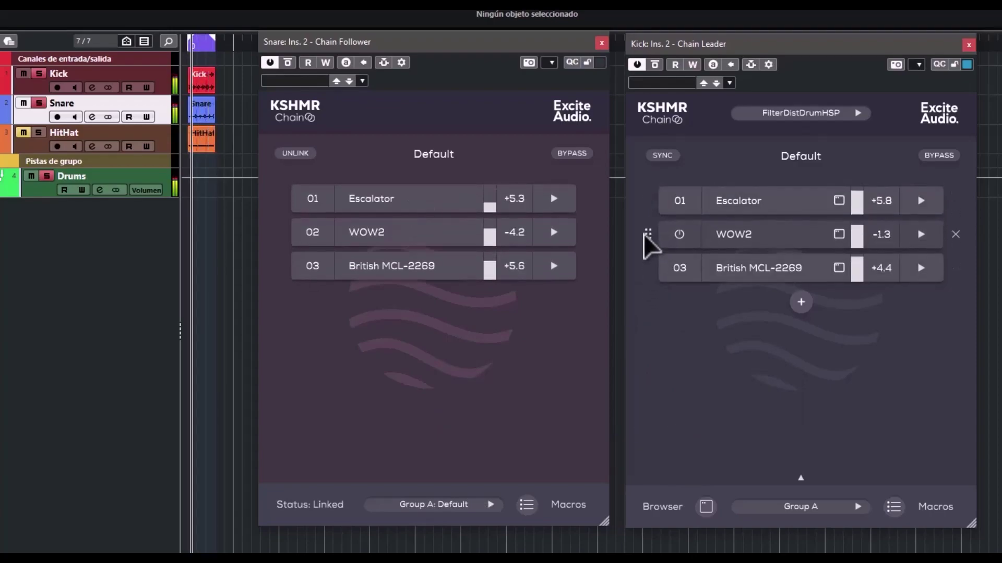
# - Add the BT Stereo Imager from the Stereo Imaging category to the end of the Leader's chain
pyautogui.click(801, 304)
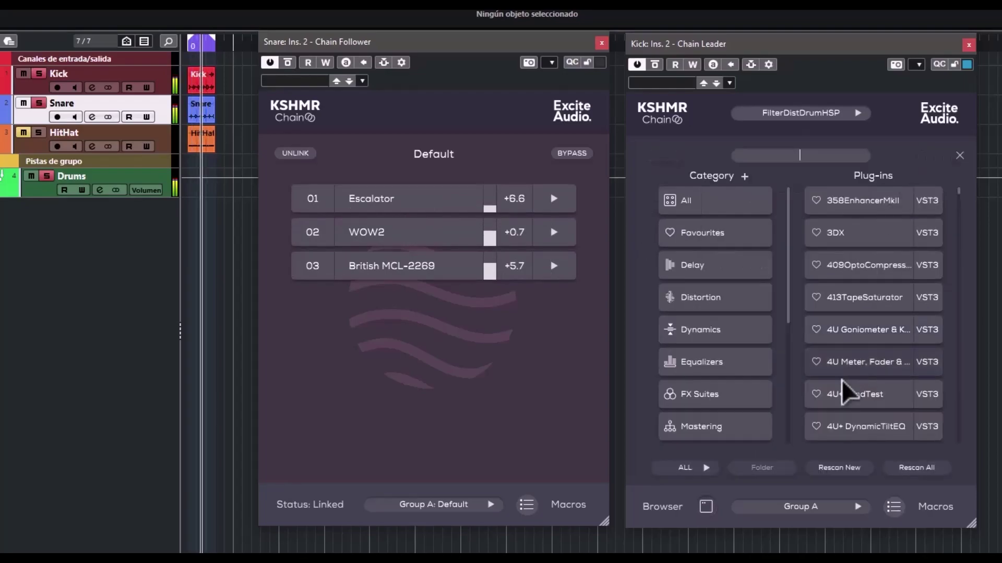
pyautogui.click(705, 395)
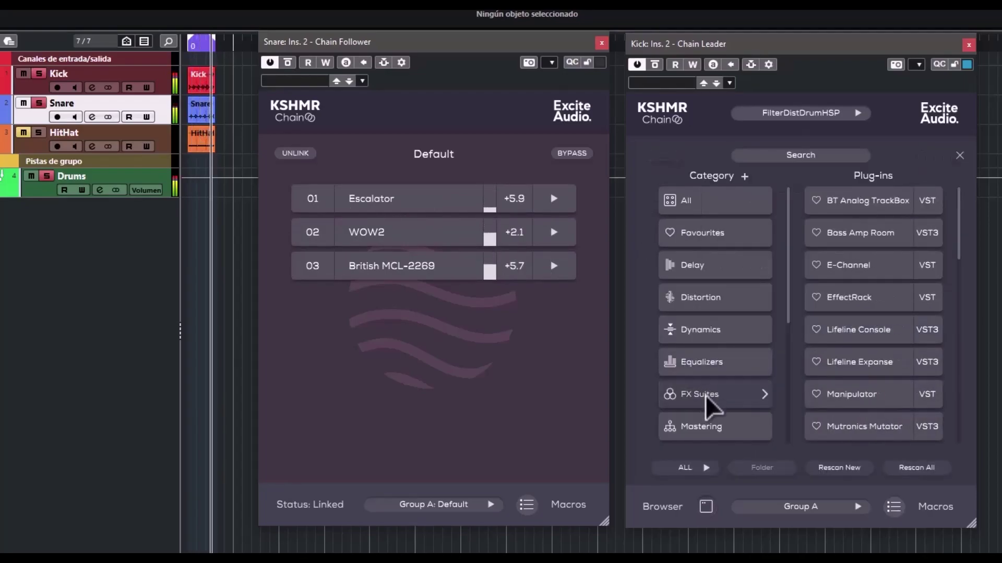
pyautogui.scroll(-5, 702, 396)
pyautogui.click(730, 408)
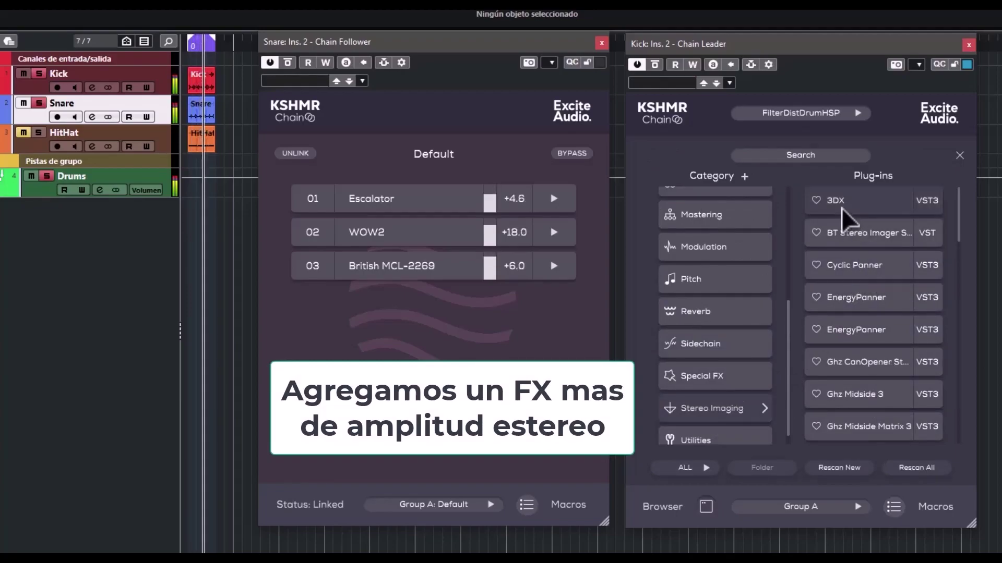
pyautogui.click(843, 234)
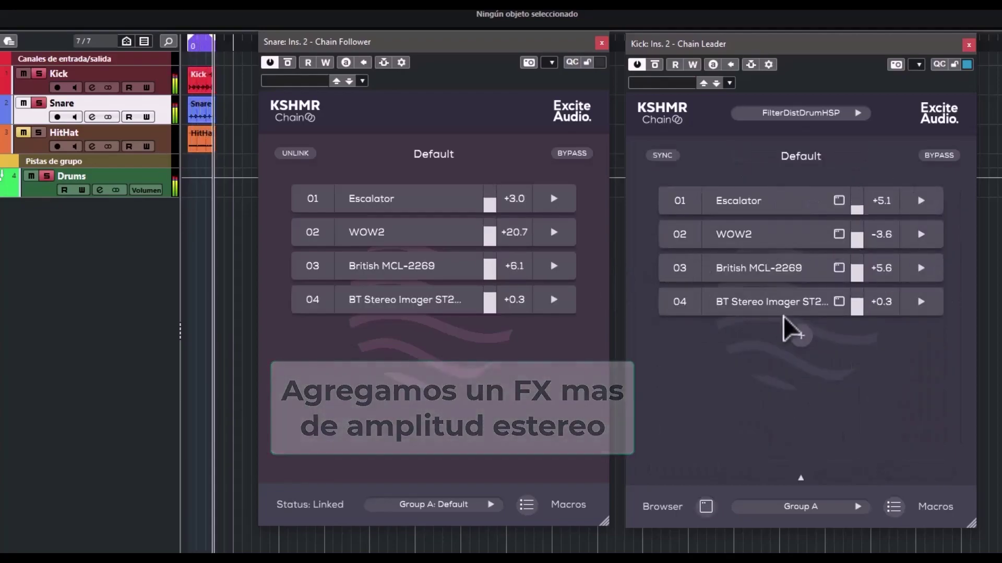
# - Widen the Leader's BT Stereo Imager towards stereo to a width of about 197.3 and close its window
pyautogui.click(738, 308)
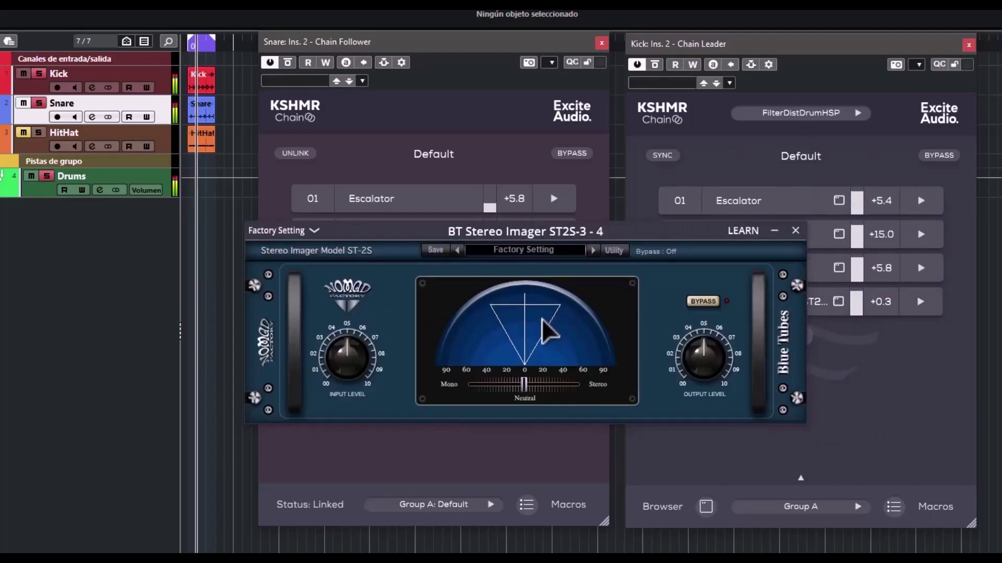
pyautogui.moveTo(524, 385); pyautogui.dragTo(576, 388)
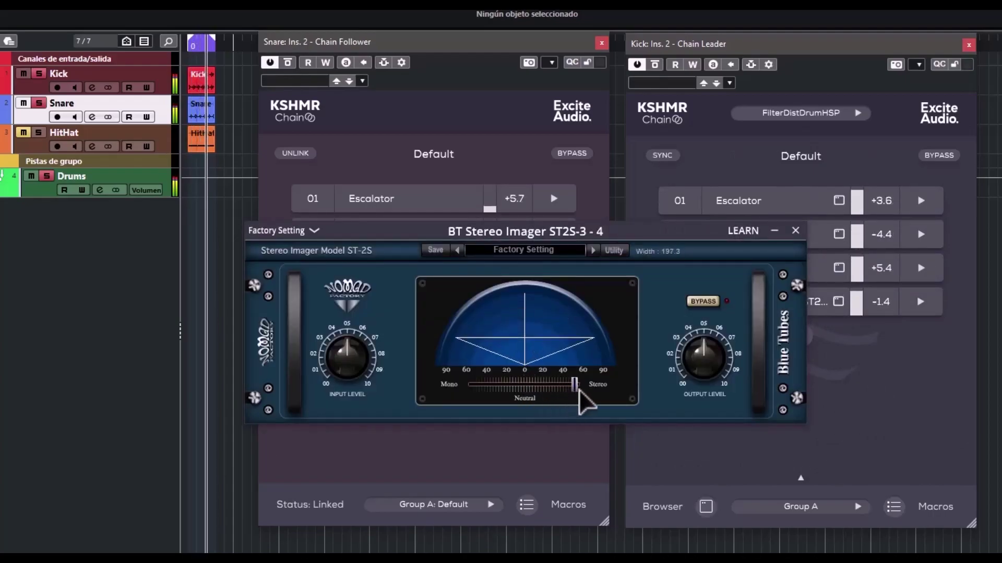
pyautogui.click(795, 230)
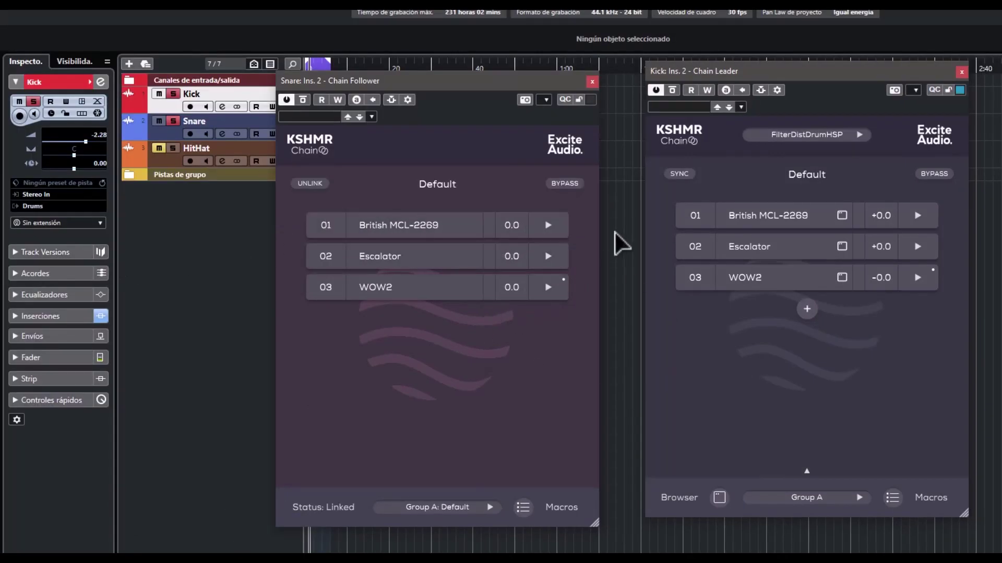
# - Open WOW2 from both the Leader and the Follower, compare their settings side by side, and close both windows
pyautogui.moveTo(666, 215)
pyautogui.mouseDown()
pyautogui.moveTo(671, 307)
pyautogui.moveTo(652, 188)
pyautogui.moveTo(667, 218)
pyautogui.mouseUp()
pyautogui.click(746, 278)
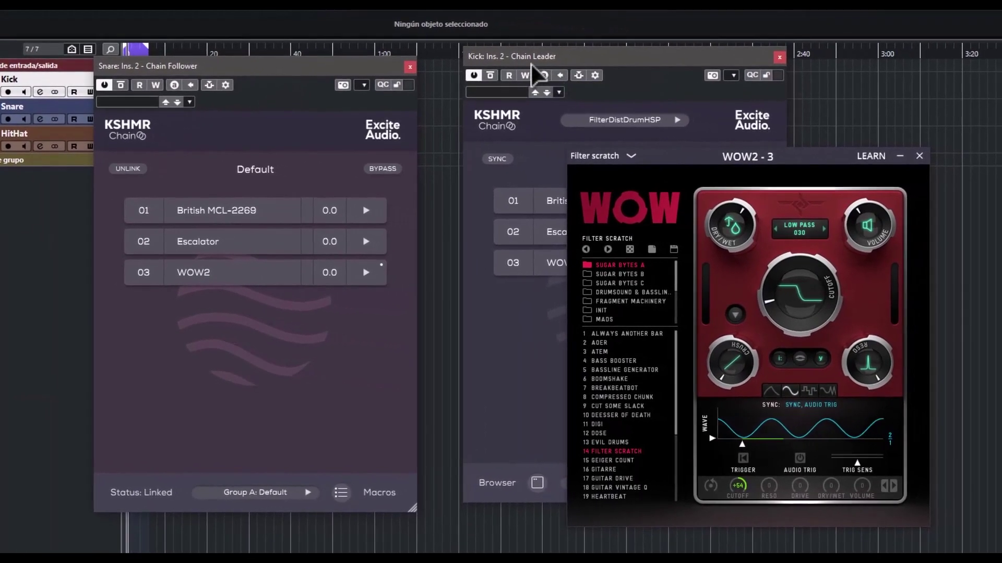
pyautogui.click(192, 273)
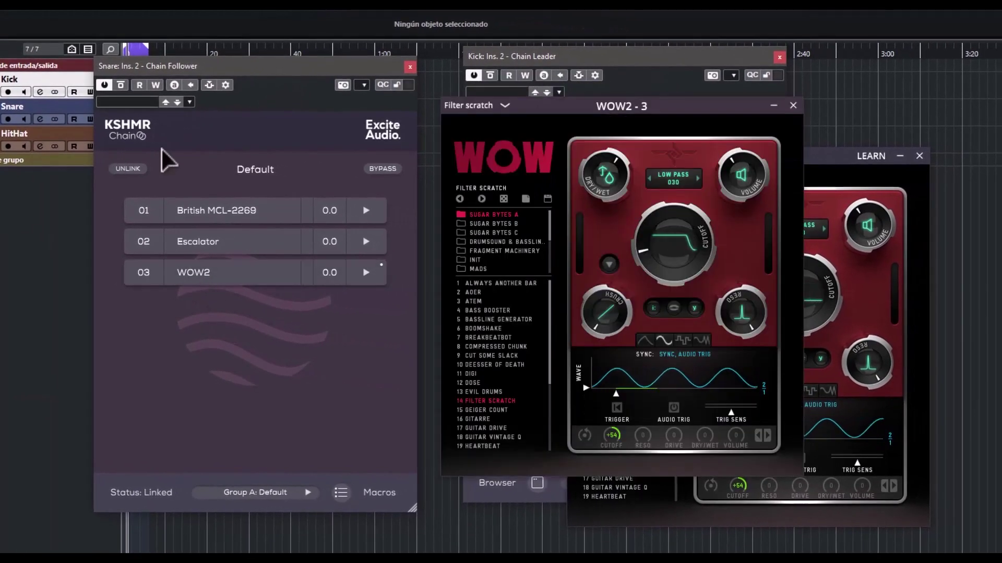
pyautogui.moveTo(678, 110); pyautogui.dragTo(402, 147)
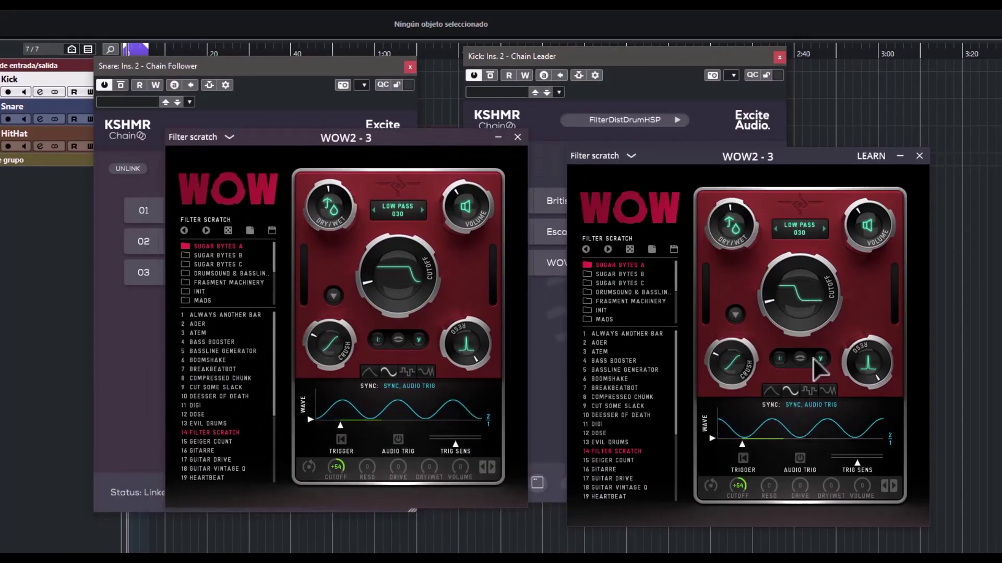
pyautogui.click(518, 137)
pyautogui.click(918, 156)
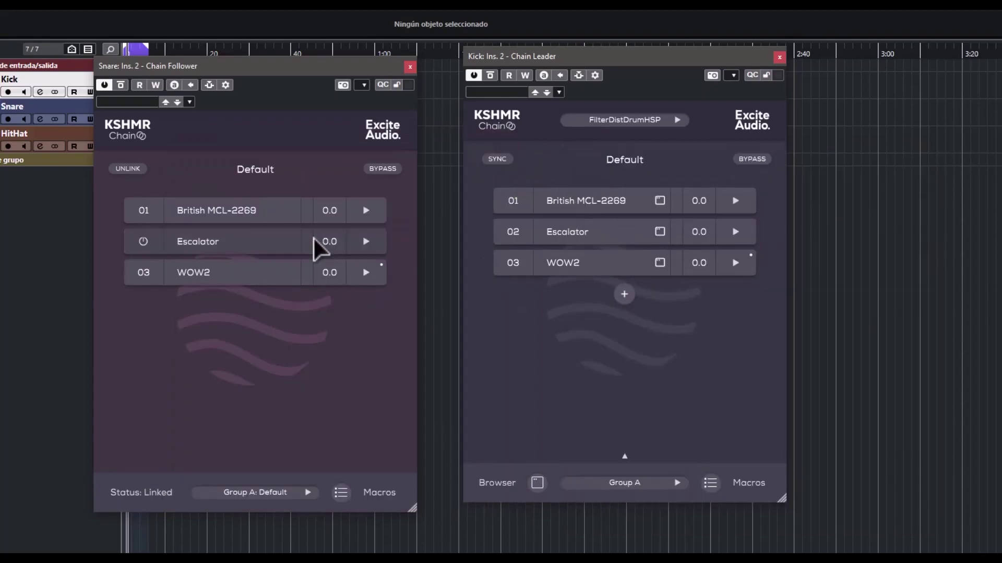
# - Unlink the Snare's Chain Follower and set its Escalator amount to 15%
pyautogui.click(127, 168)
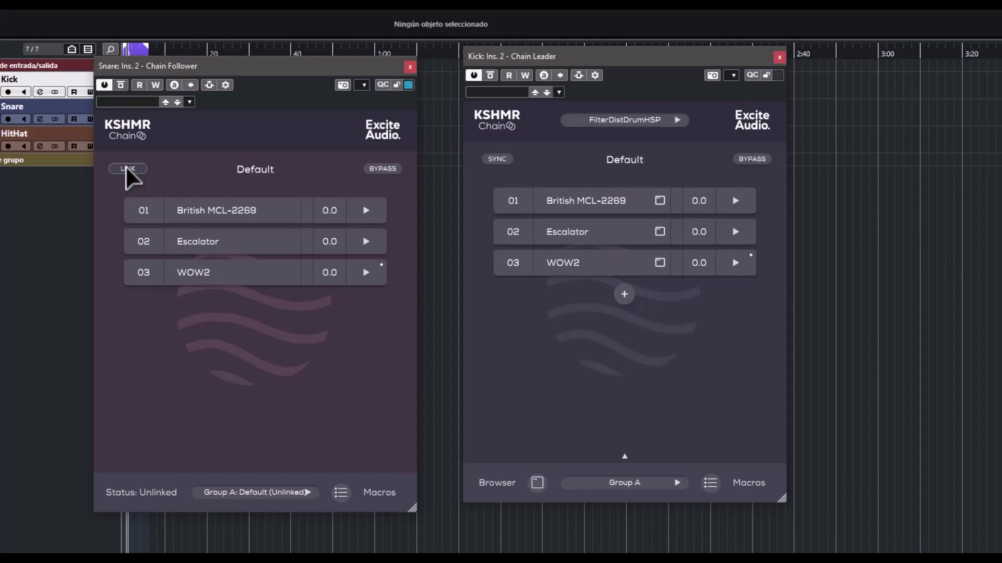
pyautogui.moveTo(484, 230); pyautogui.dragTo(493, 203)
pyautogui.click(189, 246)
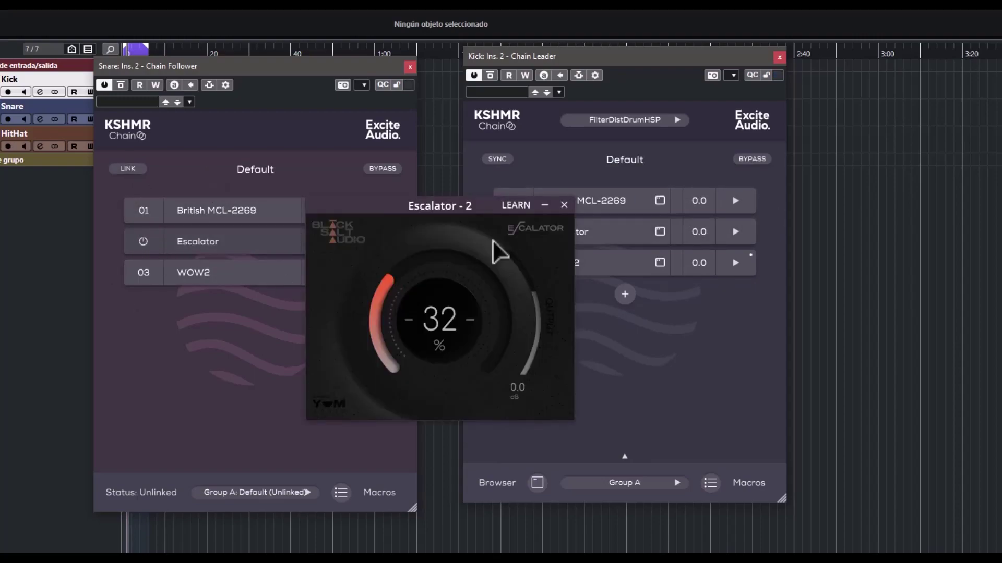
pyautogui.moveTo(469, 205); pyautogui.dragTo(232, 212)
pyautogui.moveTo(172, 351); pyautogui.dragTo(152, 335)
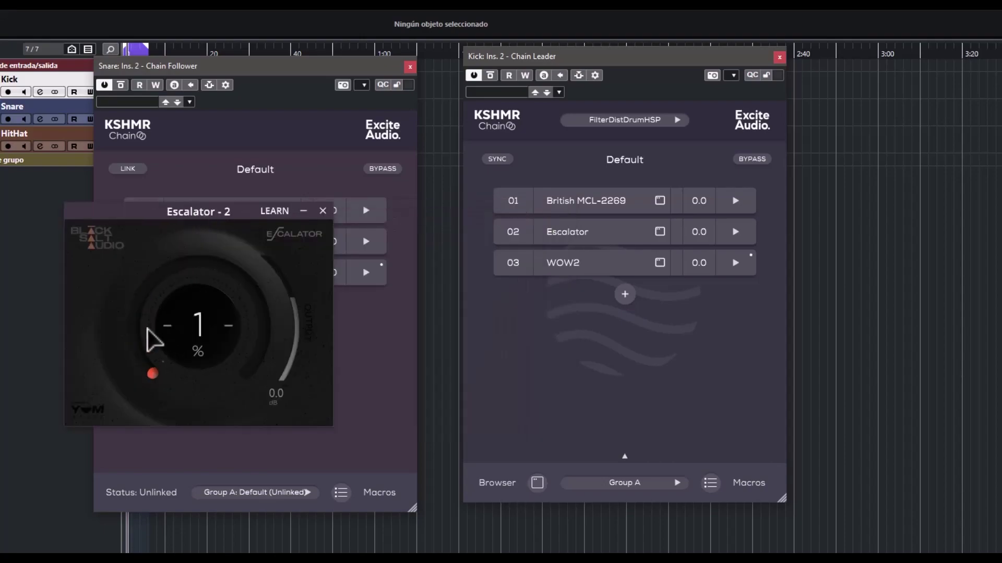
# - Set the Leader's Escalator amount to 54% and close both Escalator windows
pyautogui.click(571, 232)
pyautogui.moveTo(425, 329); pyautogui.dragTo(476, 284)
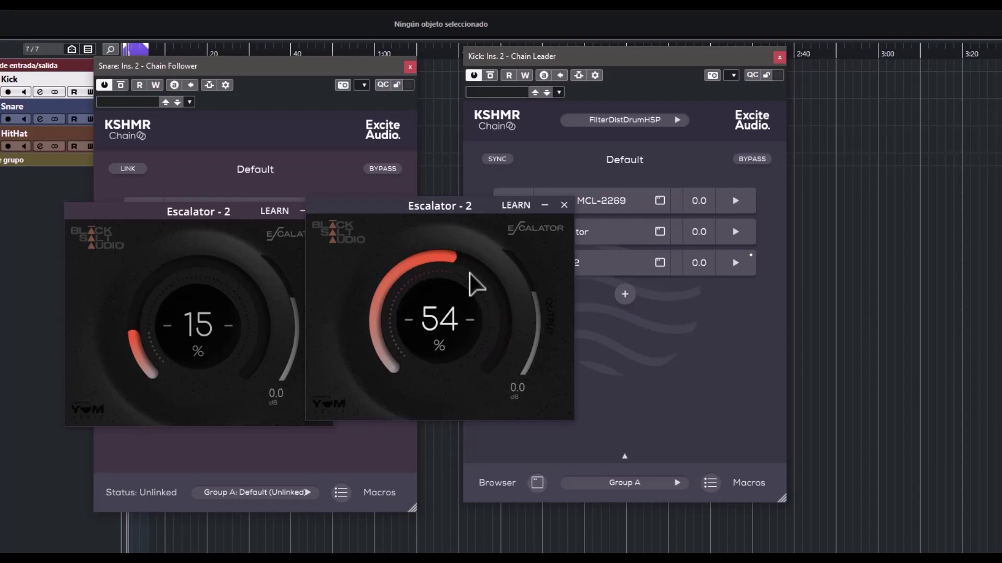
pyautogui.click(563, 206)
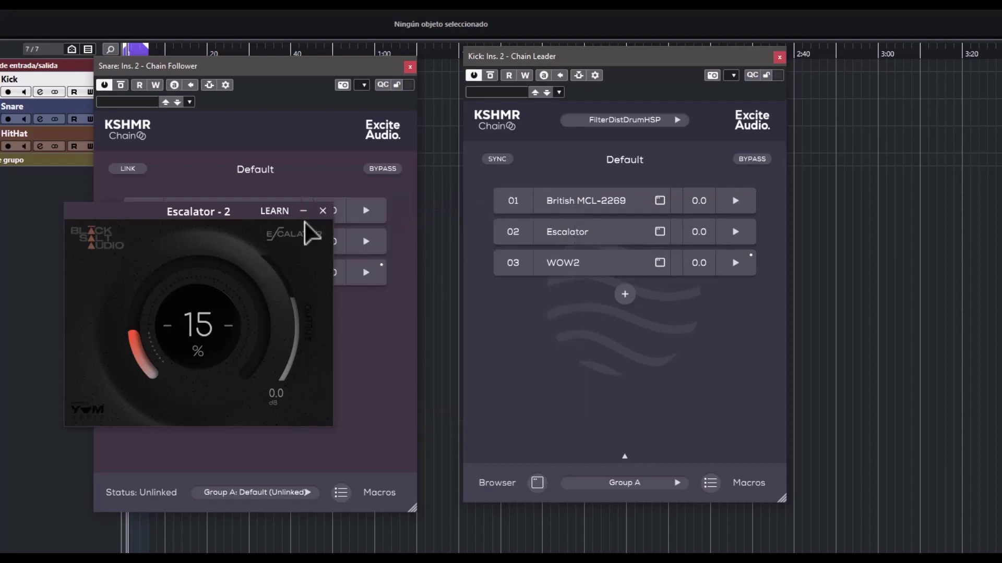
pyautogui.click(322, 211)
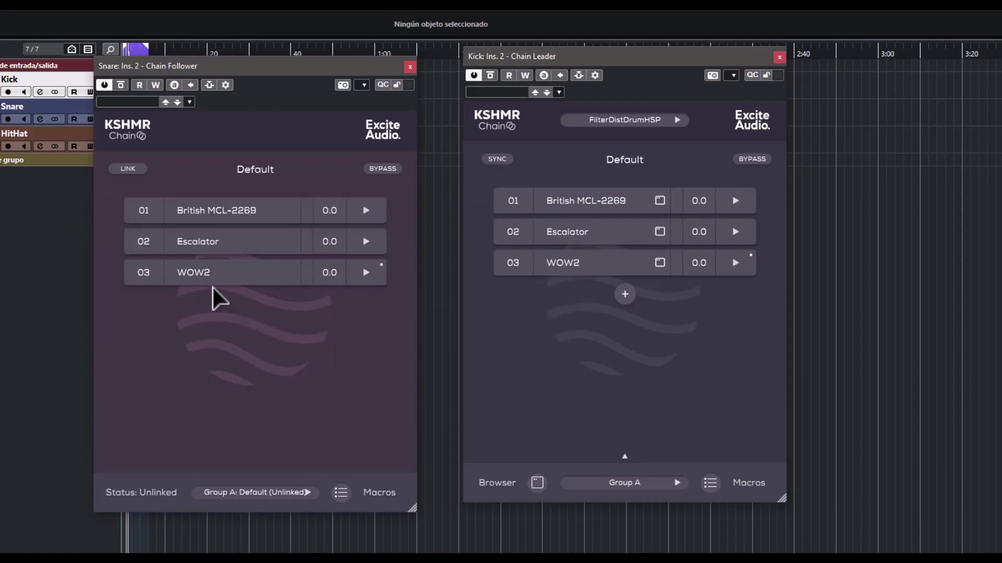
# - Relink the Snare's Chain Follower and add A-Console from the Equalizers category to the Leader's chain
pyautogui.moveTo(478, 230)
pyautogui.mouseDown()
pyautogui.moveTo(493, 264)
pyautogui.moveTo(485, 224)
pyautogui.mouseUp()
pyautogui.click(128, 168)
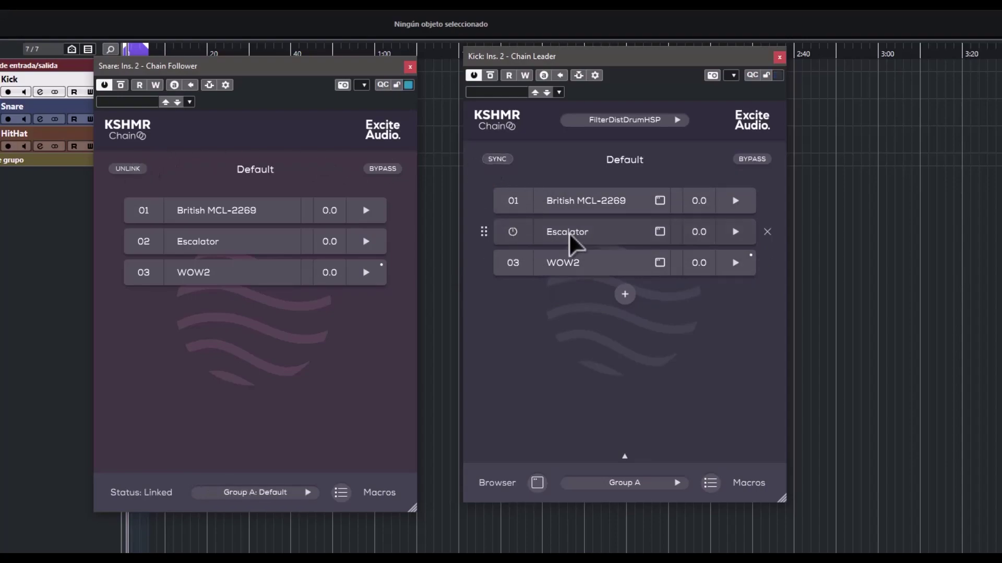
pyautogui.click(622, 302)
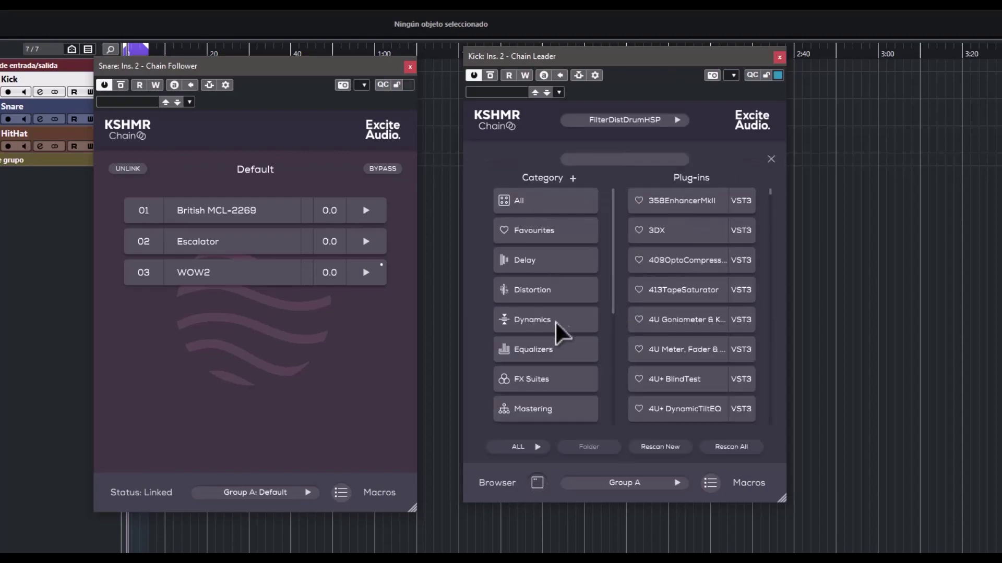
pyautogui.click(541, 352)
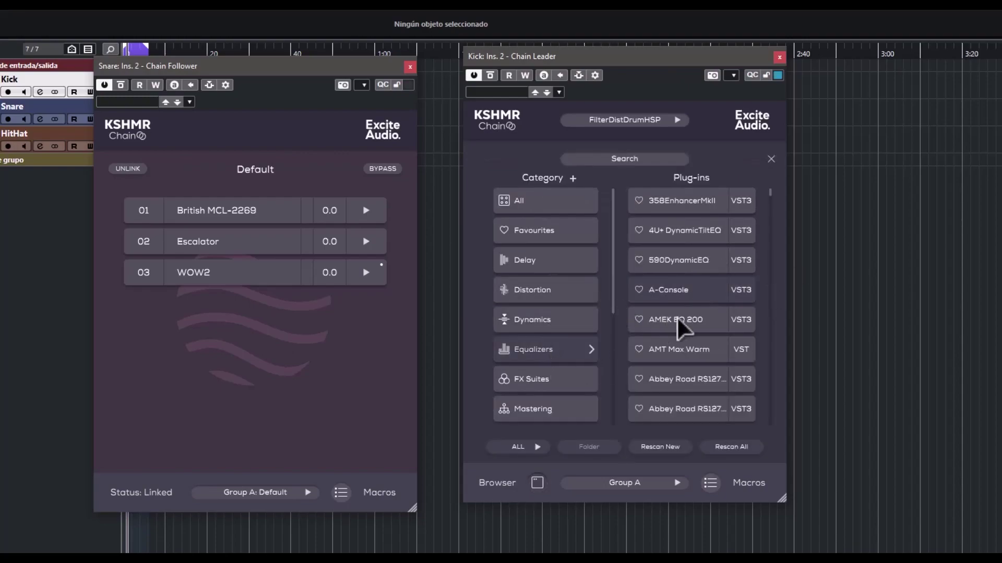
pyautogui.click(669, 289)
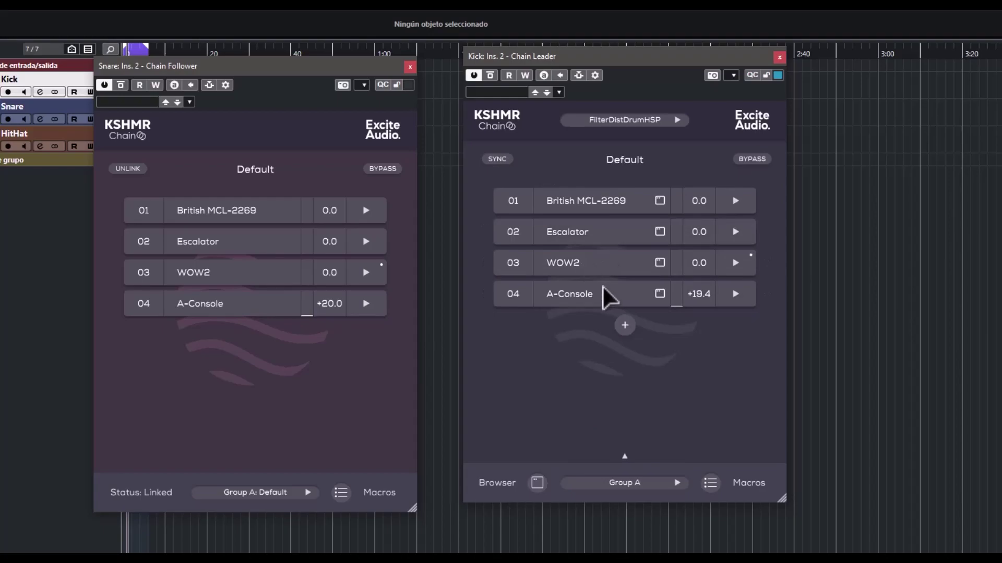
# - Open the A-Console window from the Kick's Chain Leader, move it clear of the Snare's Follower window, and close it
pyautogui.click(565, 295)
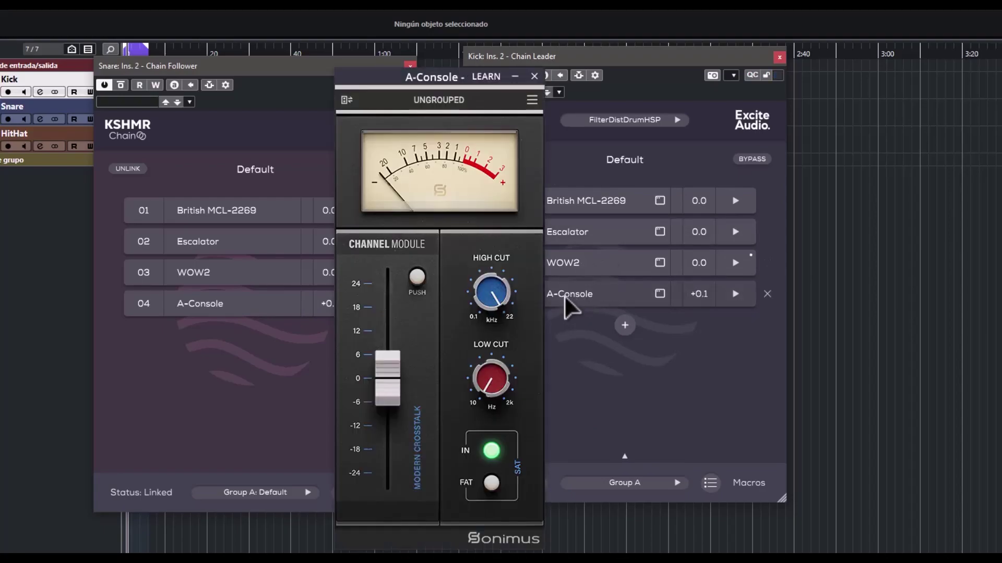
pyautogui.moveTo(408, 84); pyautogui.dragTo(538, 74)
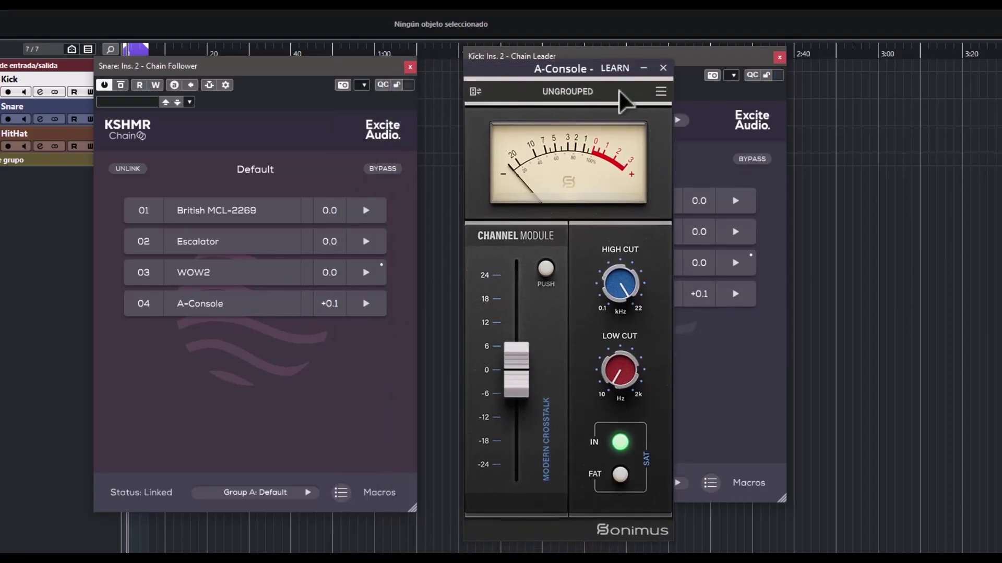
pyautogui.click(663, 68)
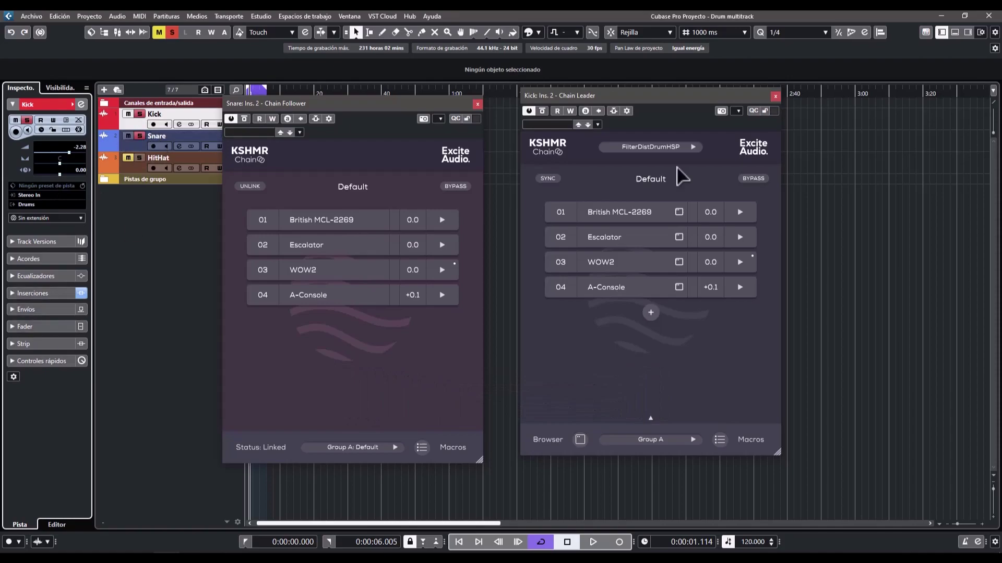
# - Switch the Chain Leader's preset to Int and back to FilterDistDrumHSP, and close the Escalator window
pyautogui.click(651, 148)
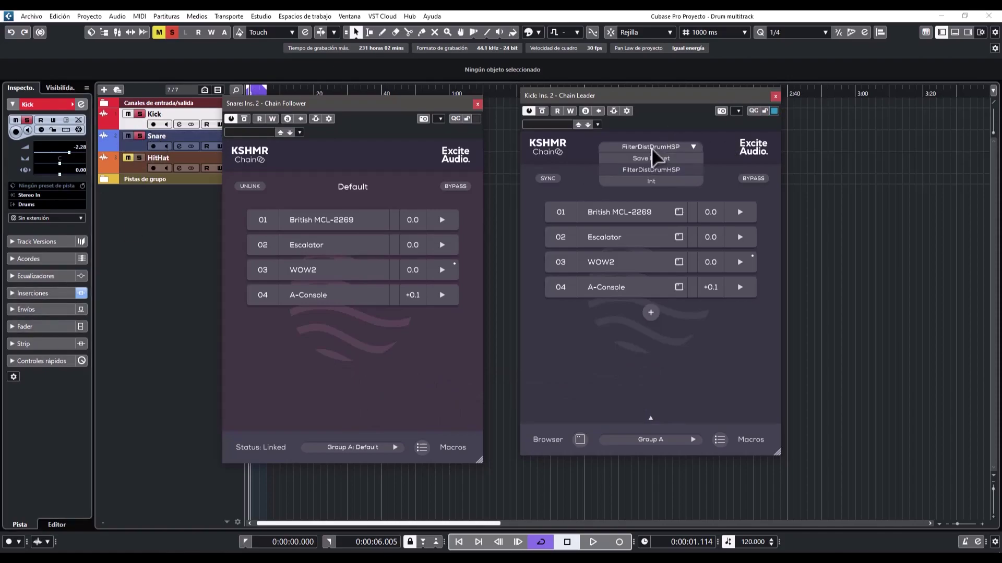
pyautogui.click(659, 182)
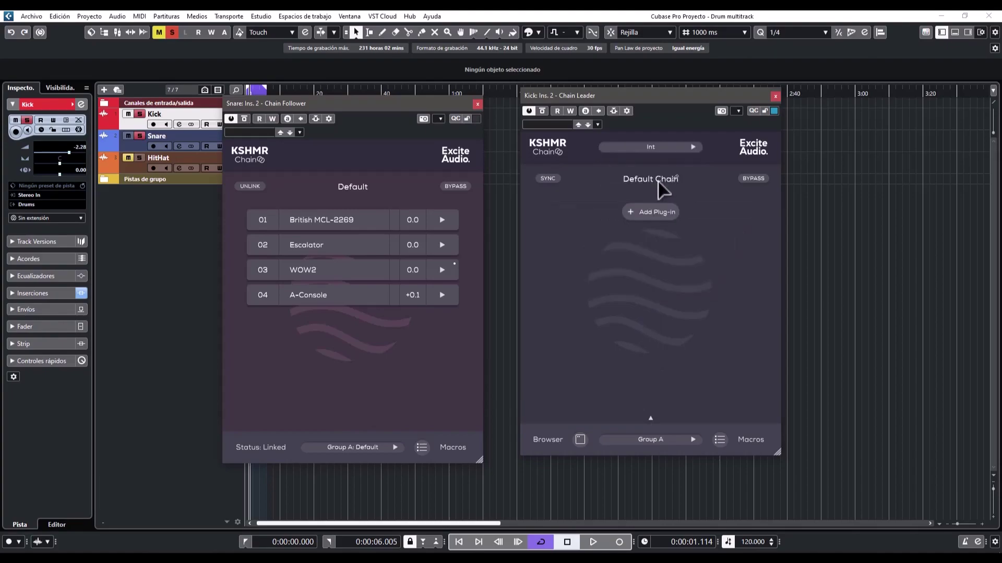
pyautogui.click(658, 146)
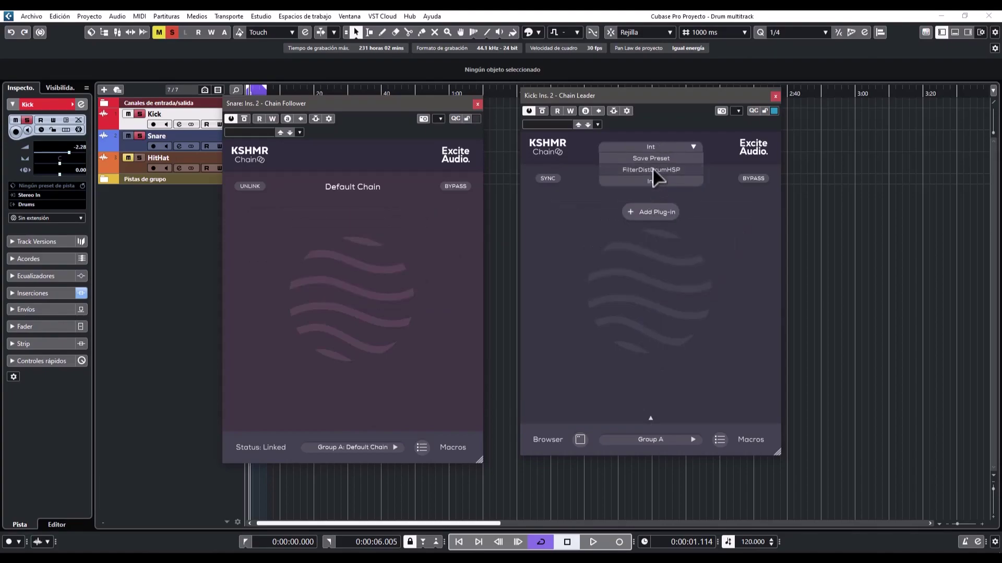
pyautogui.click(653, 169)
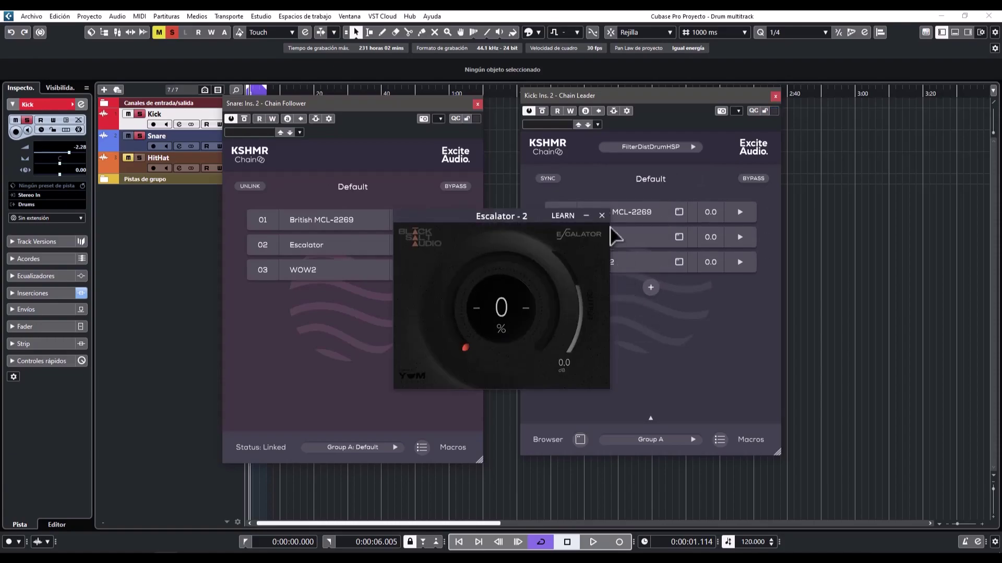
pyautogui.click(601, 216)
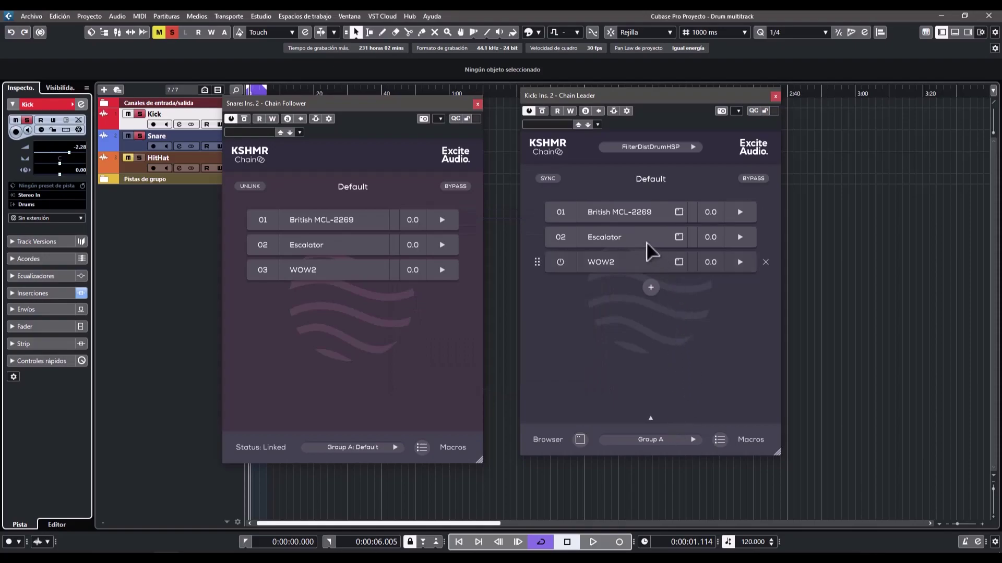
pyautogui.moveTo(607, 213)
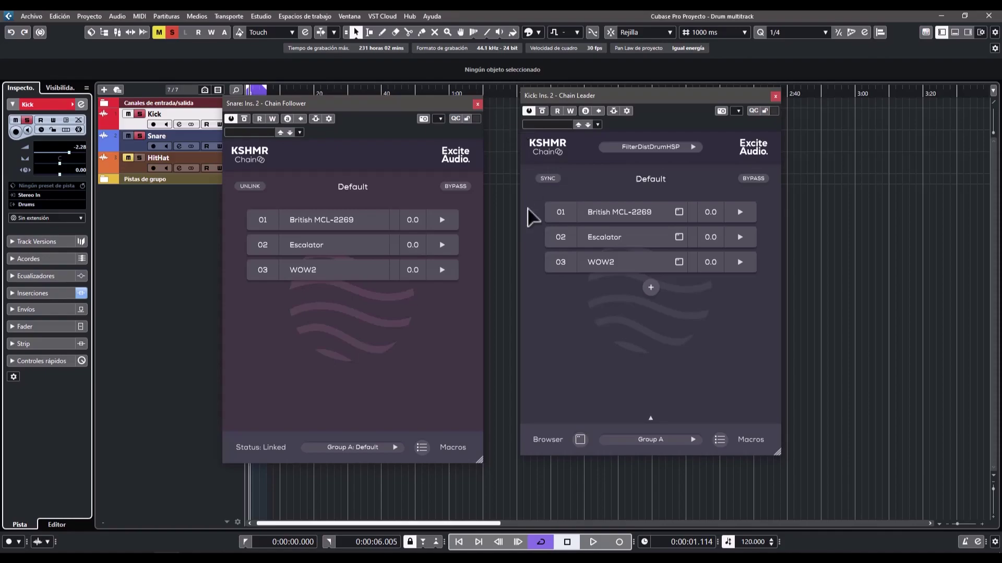
pyautogui.moveTo(544, 210)
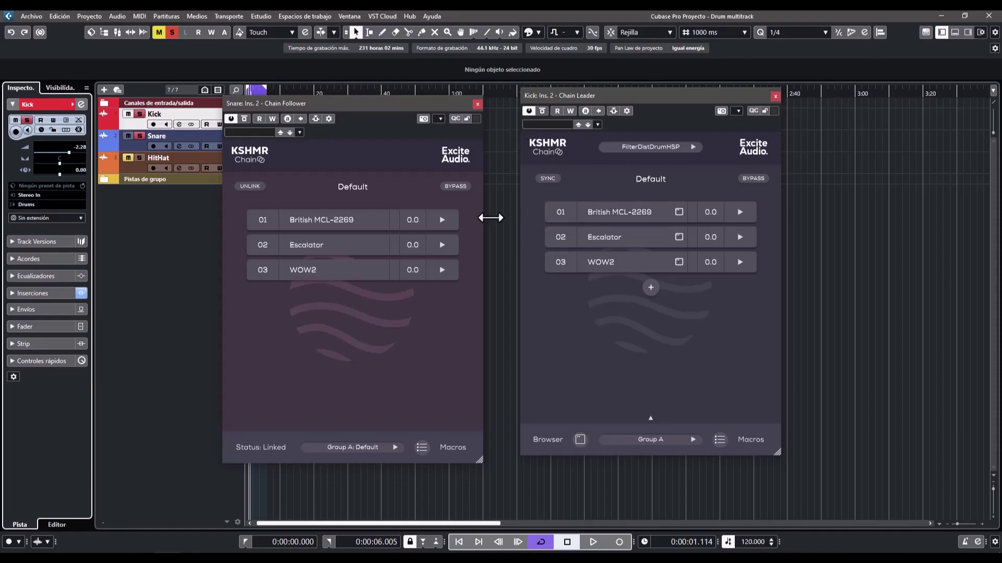